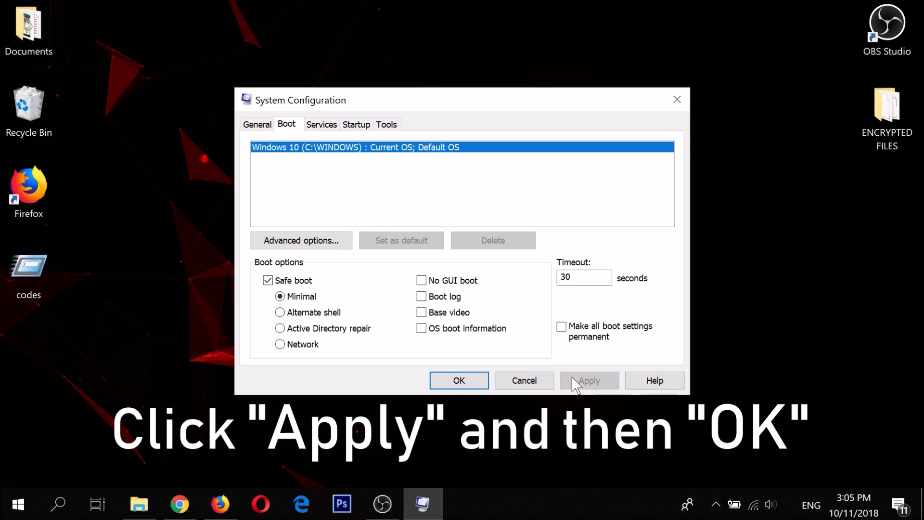
Confirm the Minimal safe boot configuration, restart the computer, and check the desktop corners for the Safe Mode label
left_click(458, 380)
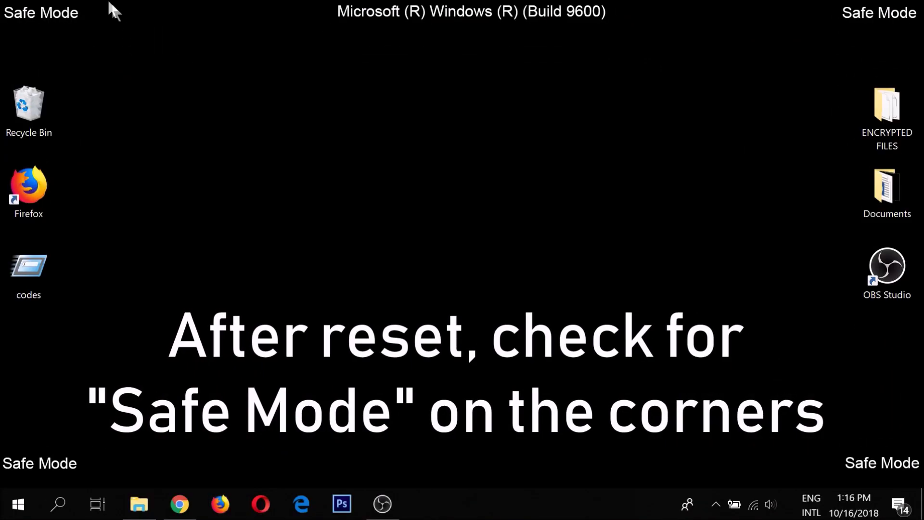
left_click_drag(108, 3, 4, 38)
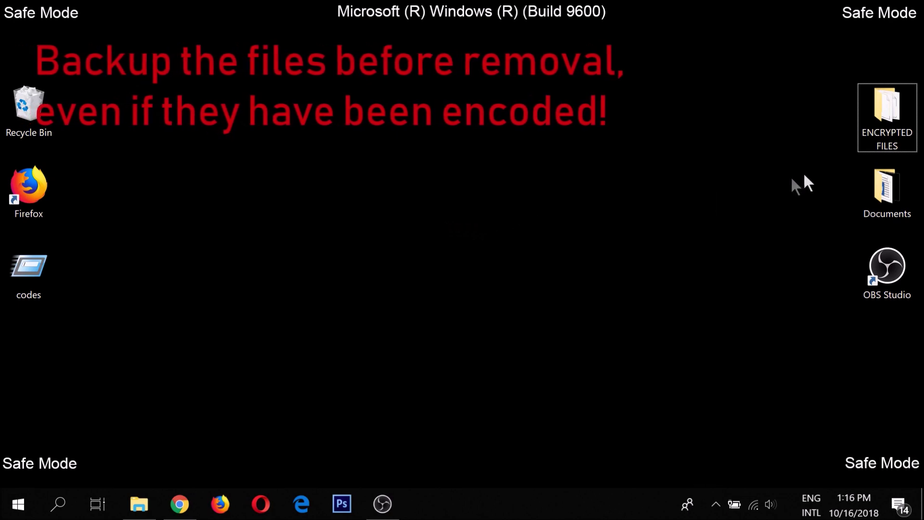
Copy the ENCRYPTED FILES folder from the desktop
left_click(885, 139)
right_click(885, 137)
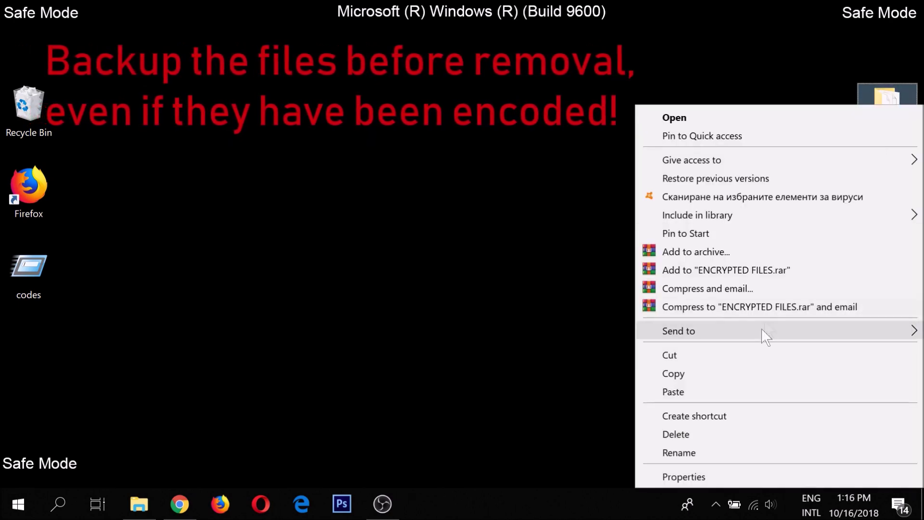
left_click(745, 375)
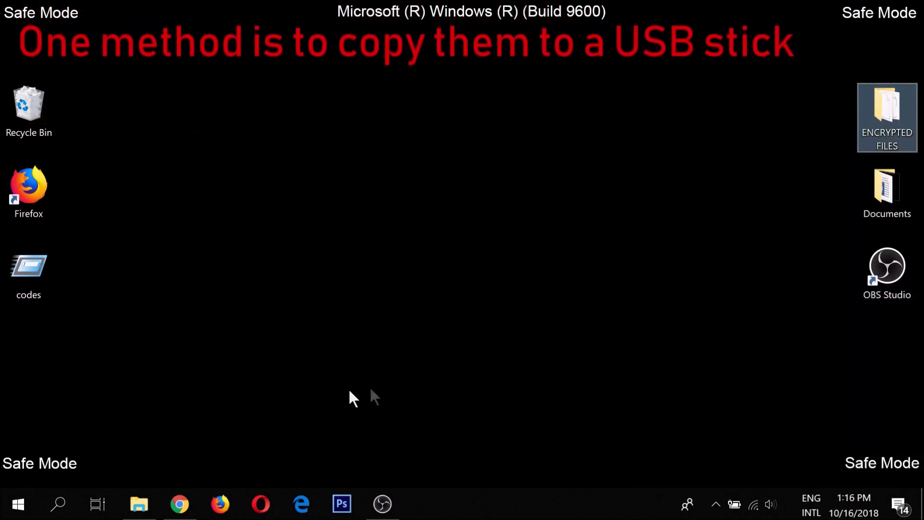
Open This PC through Windows Search and paste the copied folder onto FLASH DRIVE (G:), closing the window when finished
left_click(64, 500)
type("T")
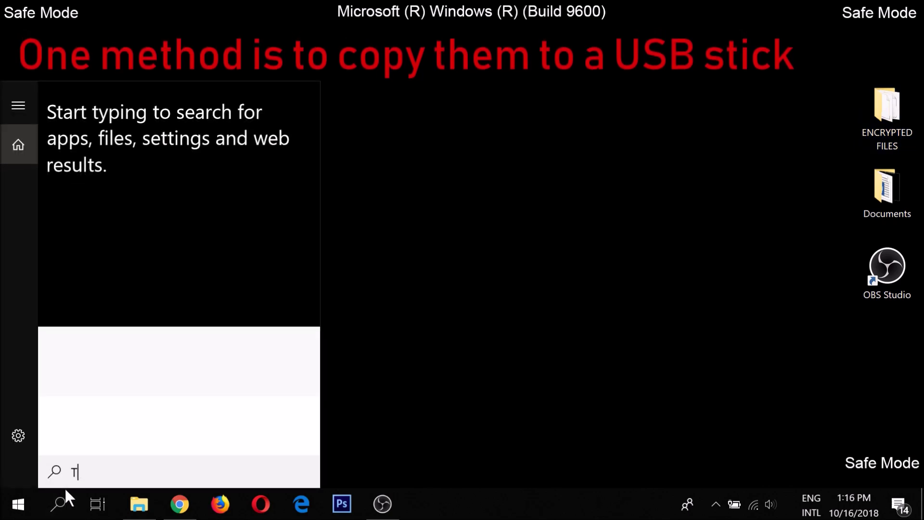
type("his")
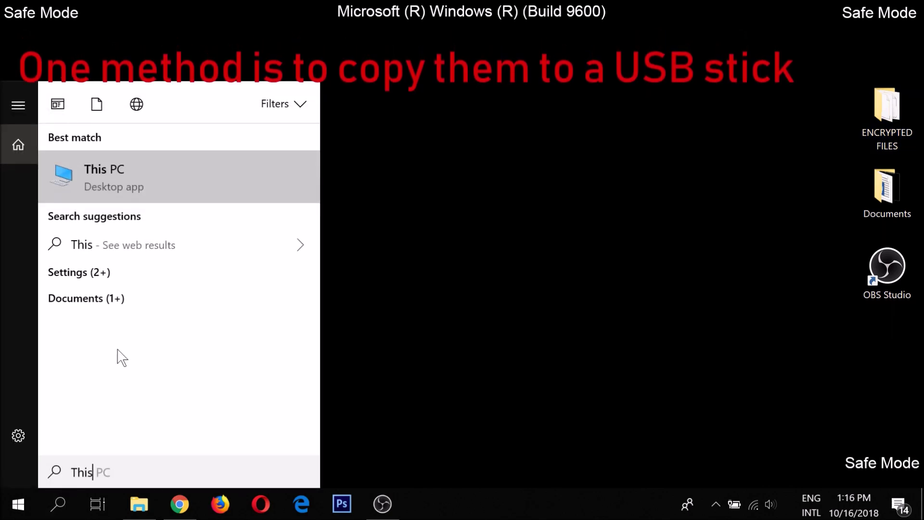
left_click(184, 184)
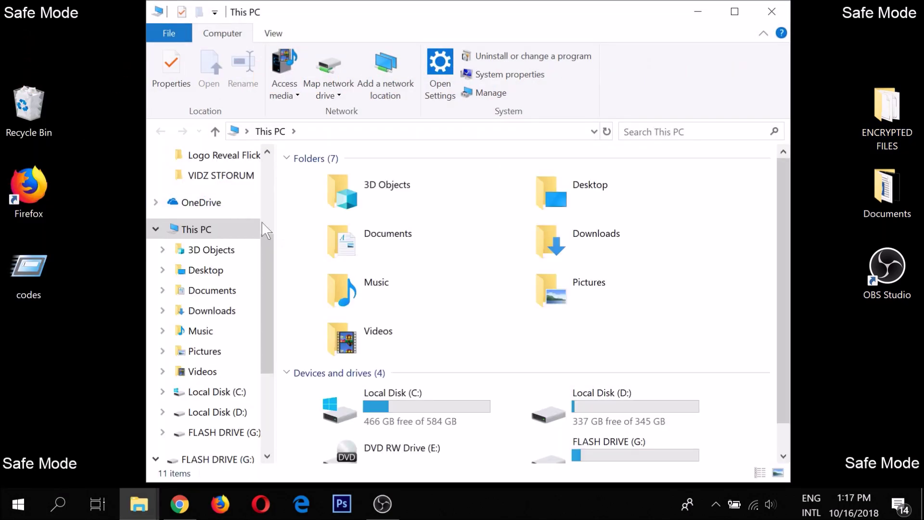
right_click(596, 453)
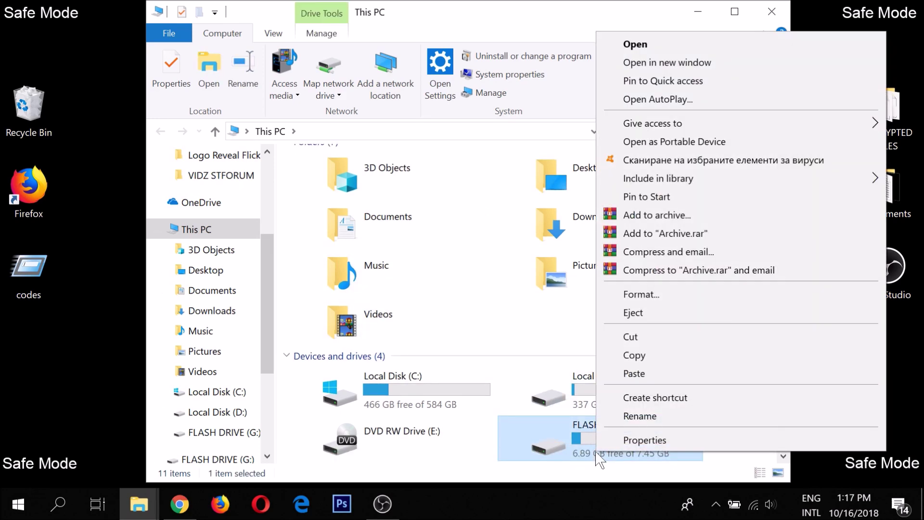
left_click(641, 375)
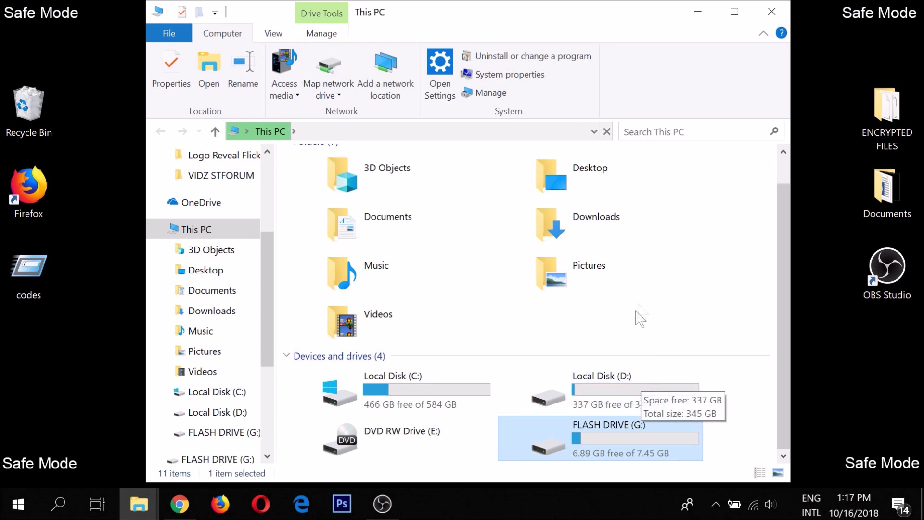
left_click(788, 10)
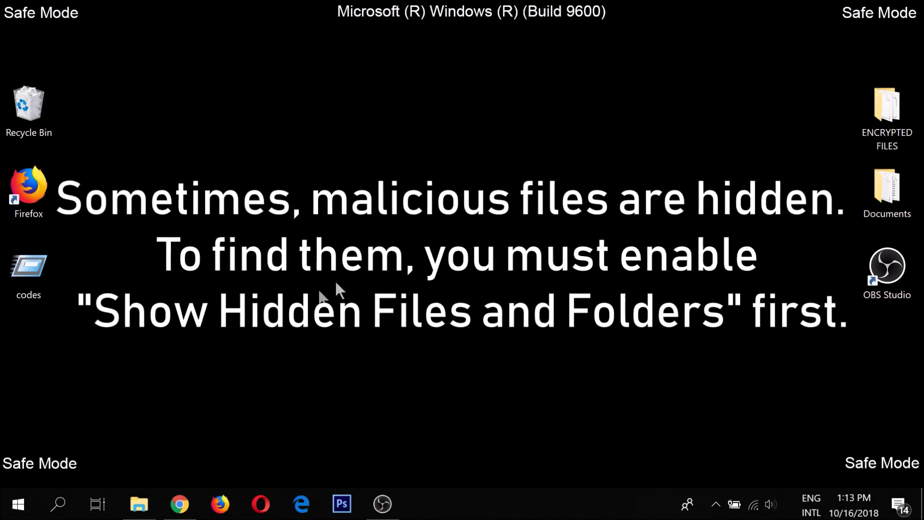
Find "Show hidden files and folders" through Windows Search and enable showing hidden files, folders and drives
left_click(42, 512)
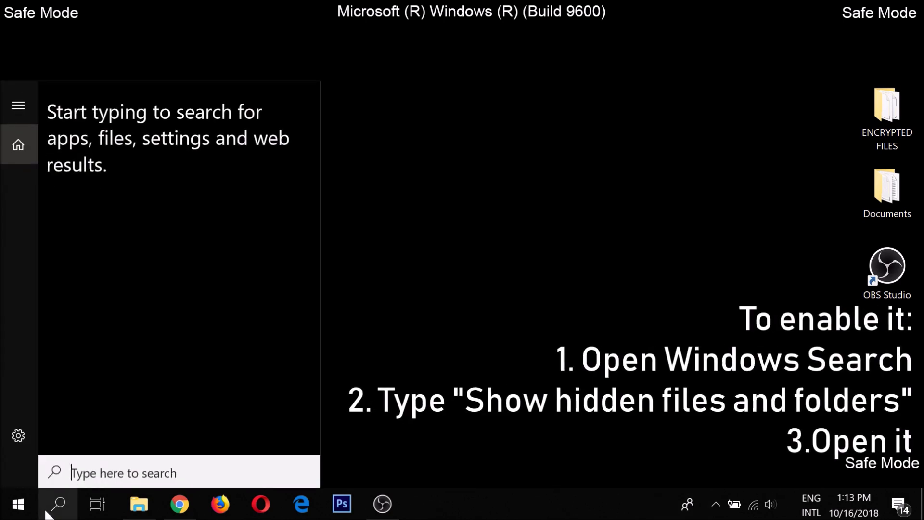
type("show")
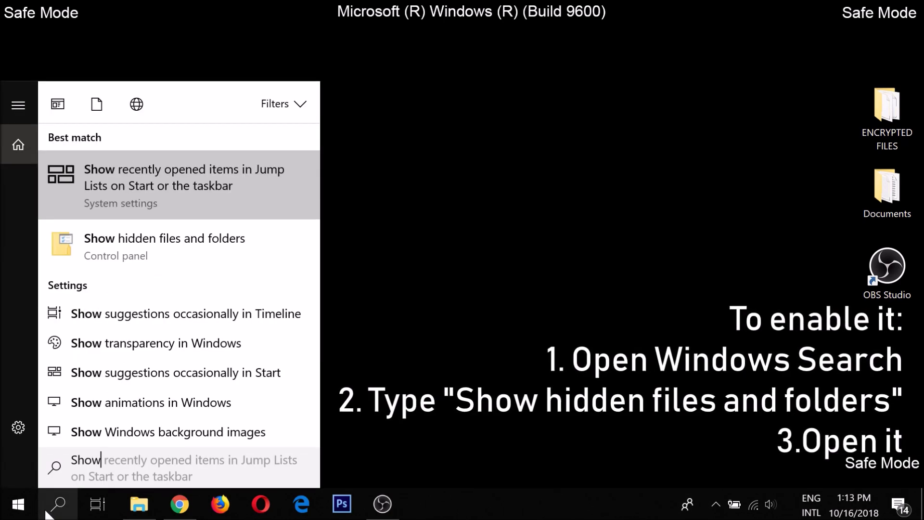
left_click(141, 246)
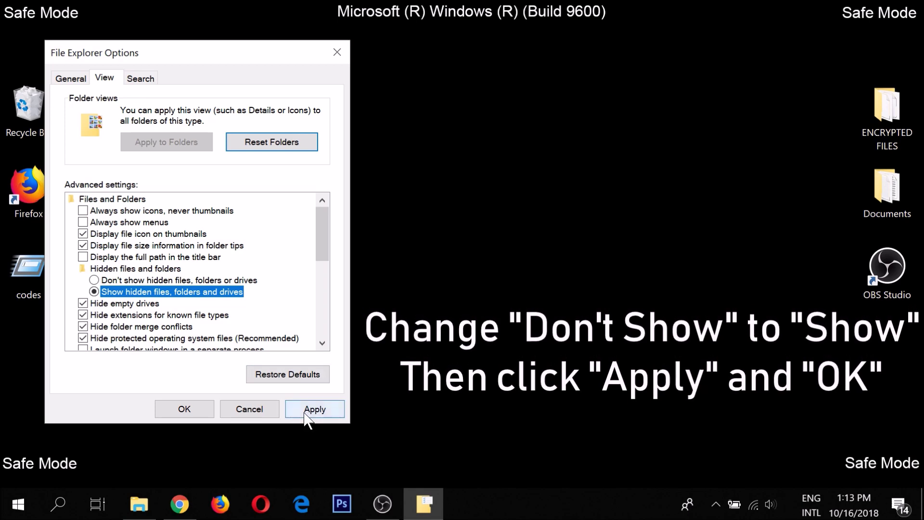
left_click(205, 410)
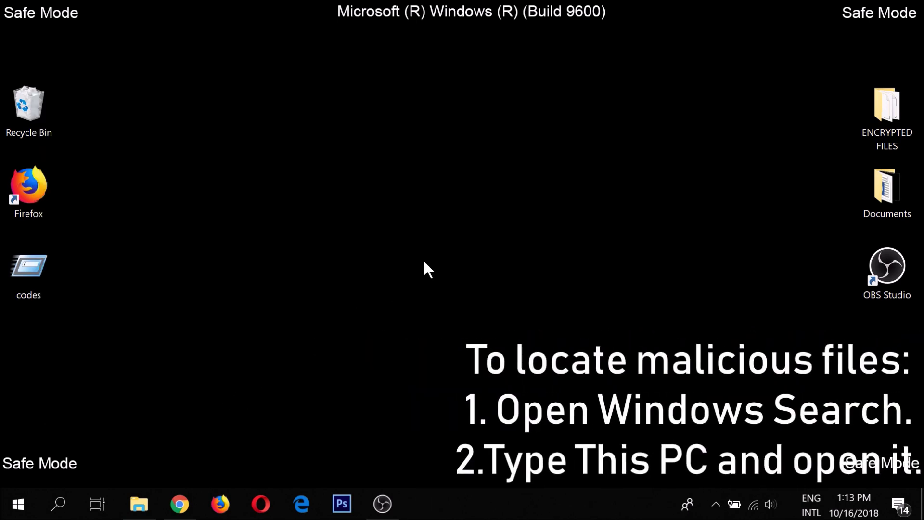
Open This PC through Windows Search and search it for "fileextension:exe THE VIRUS"
left_click(57, 505)
type("This PC")
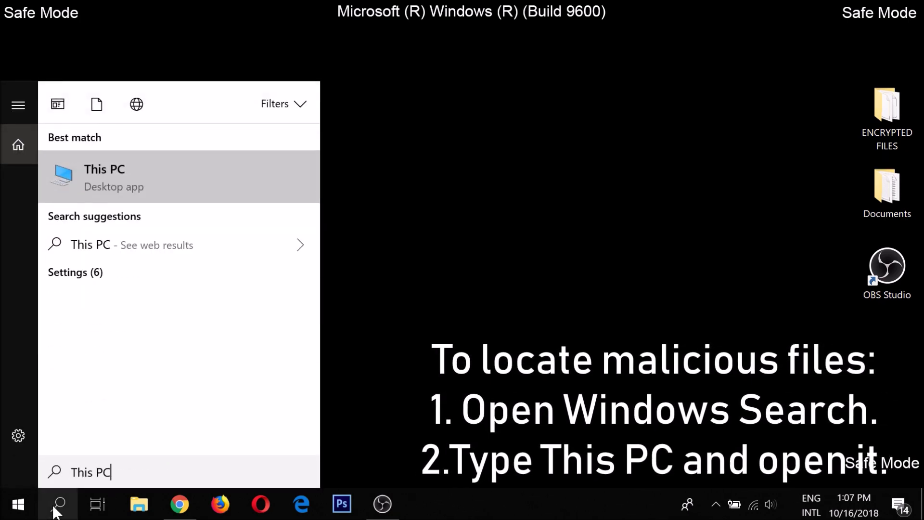
left_click(117, 192)
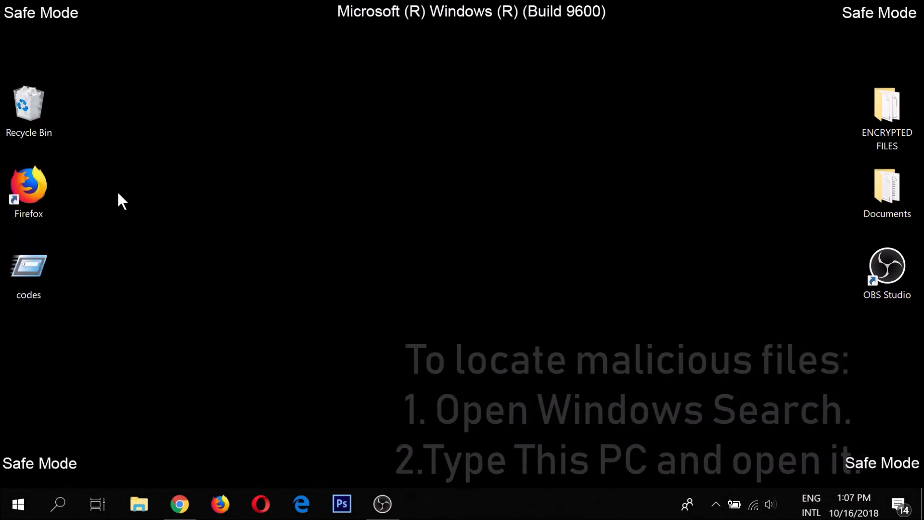
left_click(625, 130)
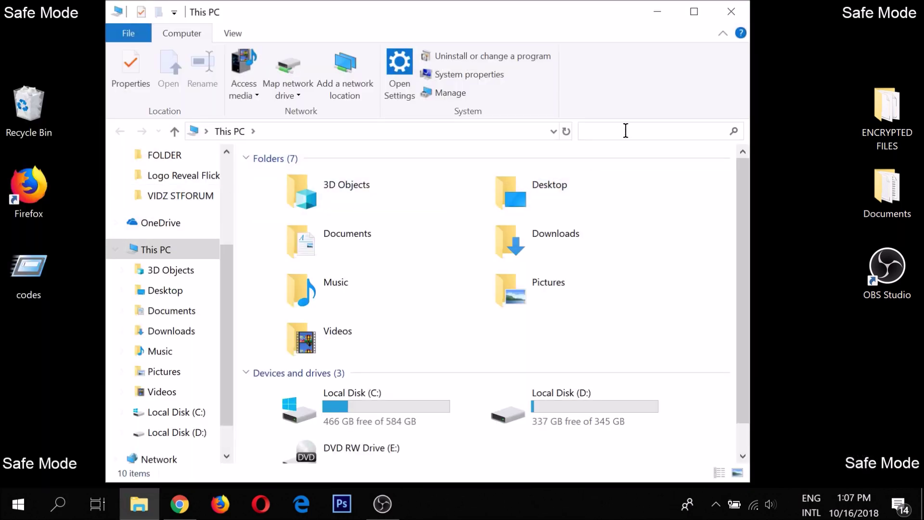
type("fileextension")
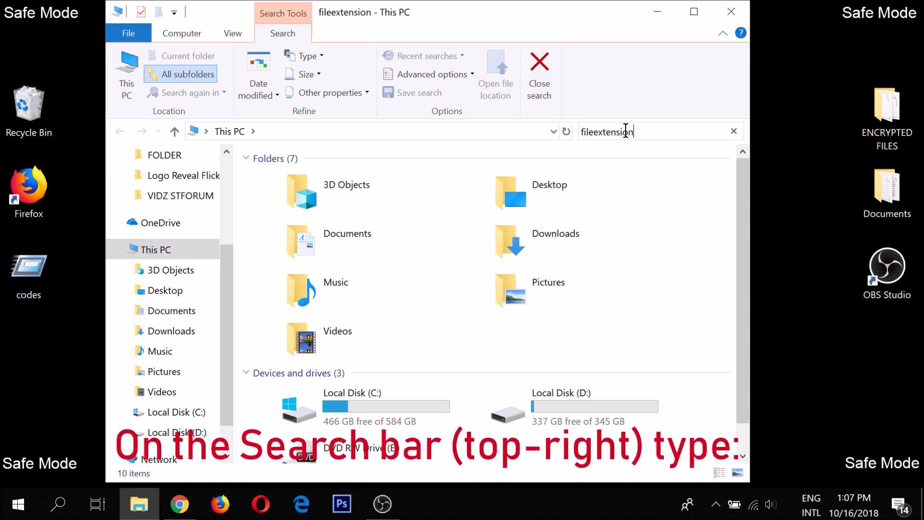
type(":exe THE VIRUS")
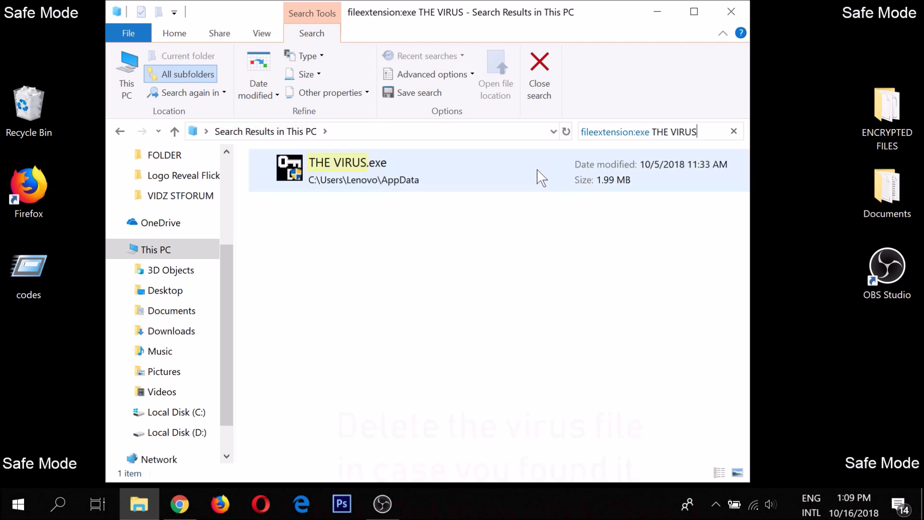
Permanently delete THE VIRUS.exe from the search results and close the File Explorer window
left_click(536, 168)
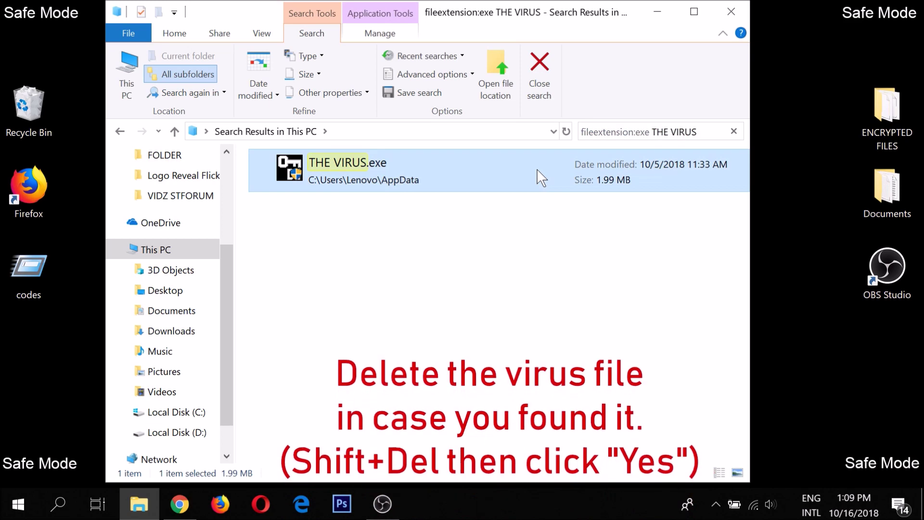
key("shift+Delete")
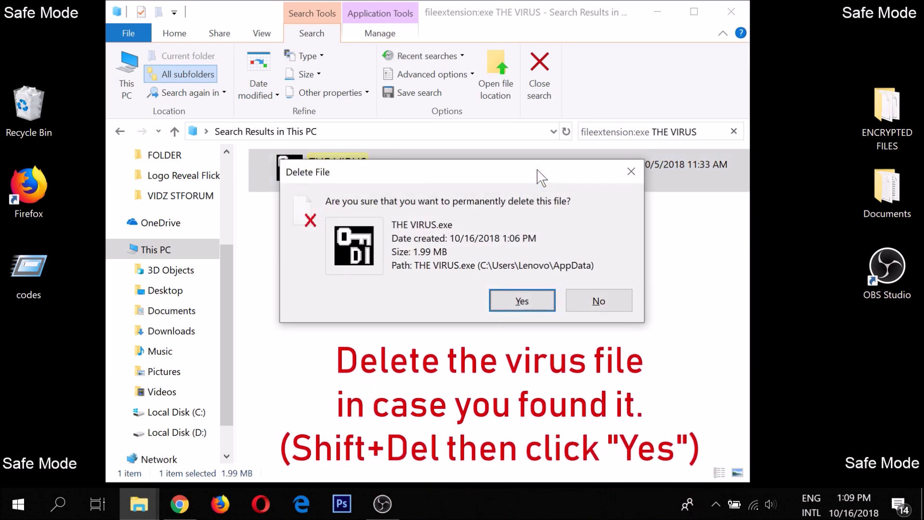
left_click(530, 295)
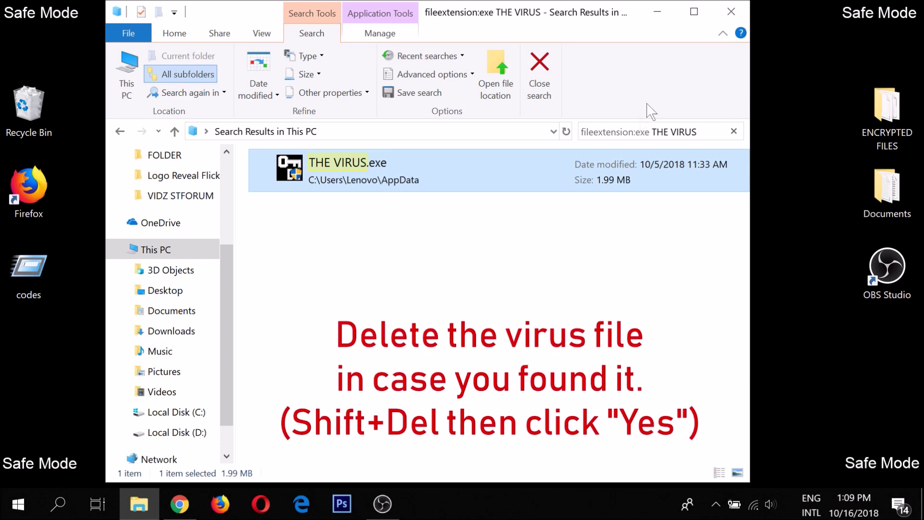
left_click(724, 16)
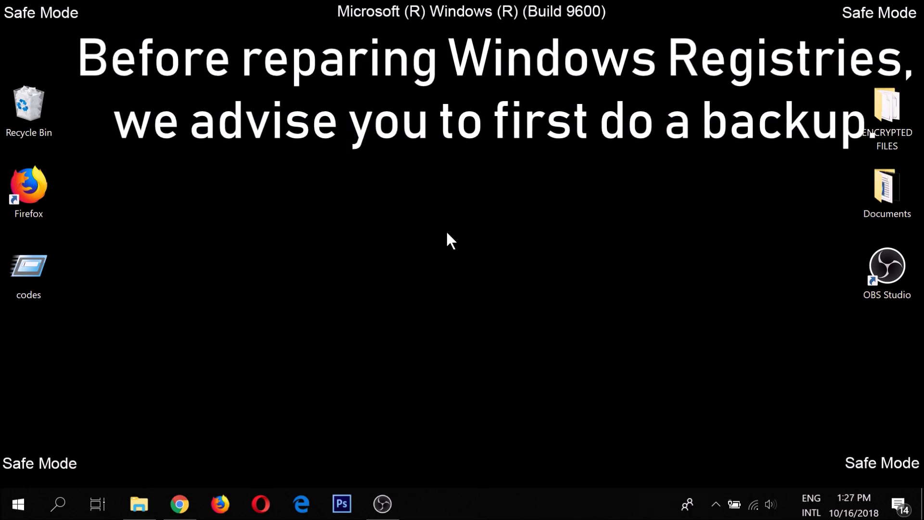
Launch the Registry Editor by running REGEDIT from the Run dialog
key("super+r")
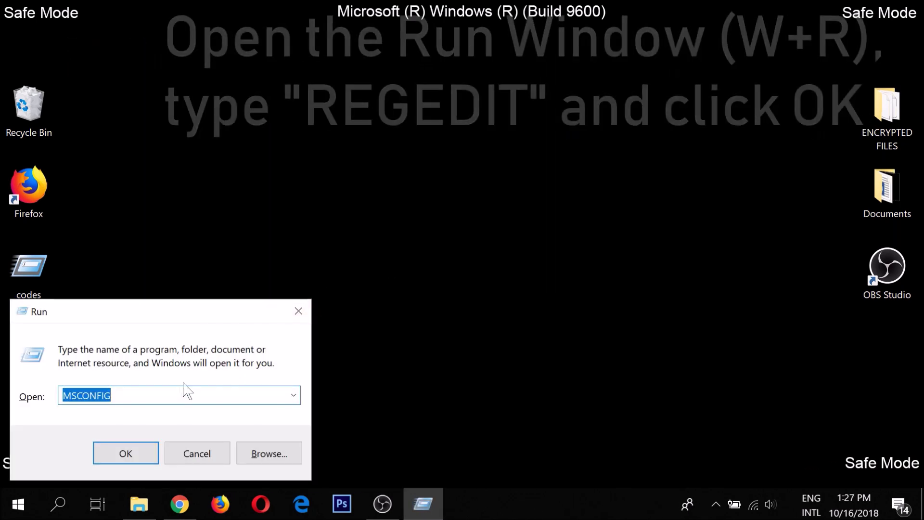
type("REGEDIT")
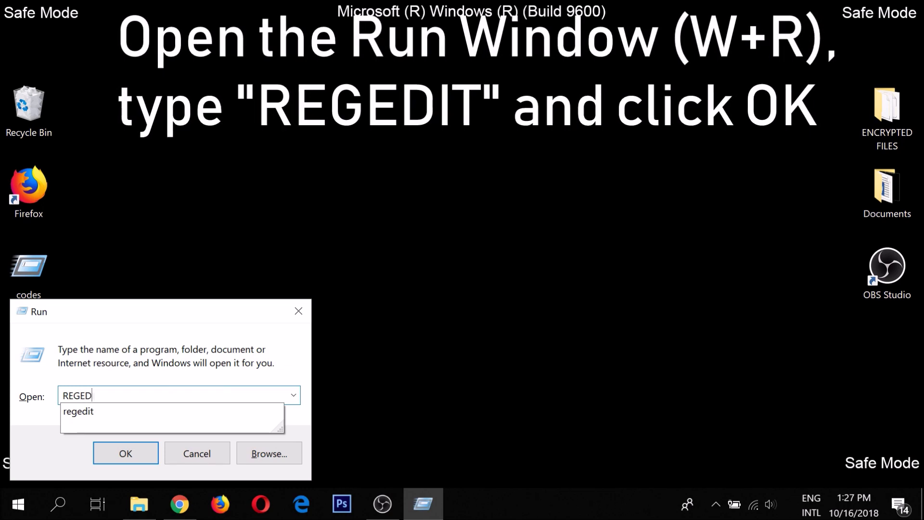
left_click(145, 447)
Export the registry to the Desktop as BACKUP with the export range All, and check the saved file there
left_click(346, 179)
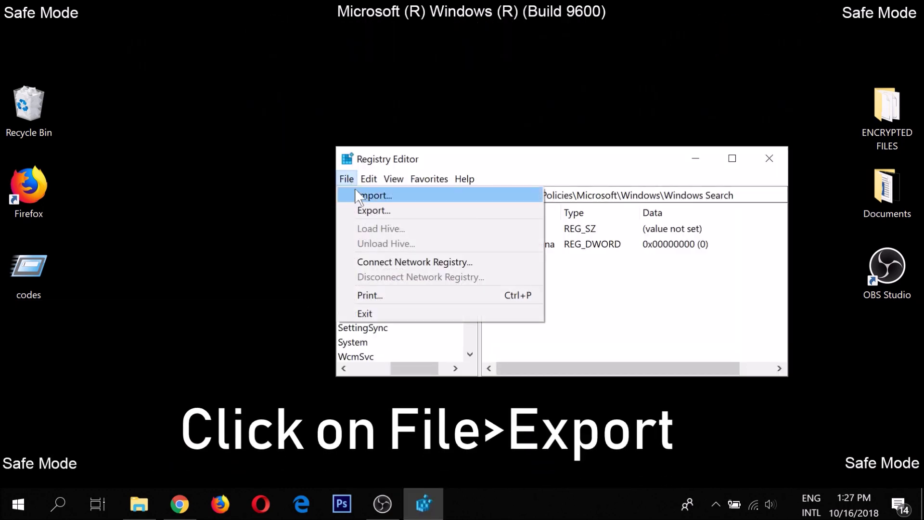
left_click(362, 209)
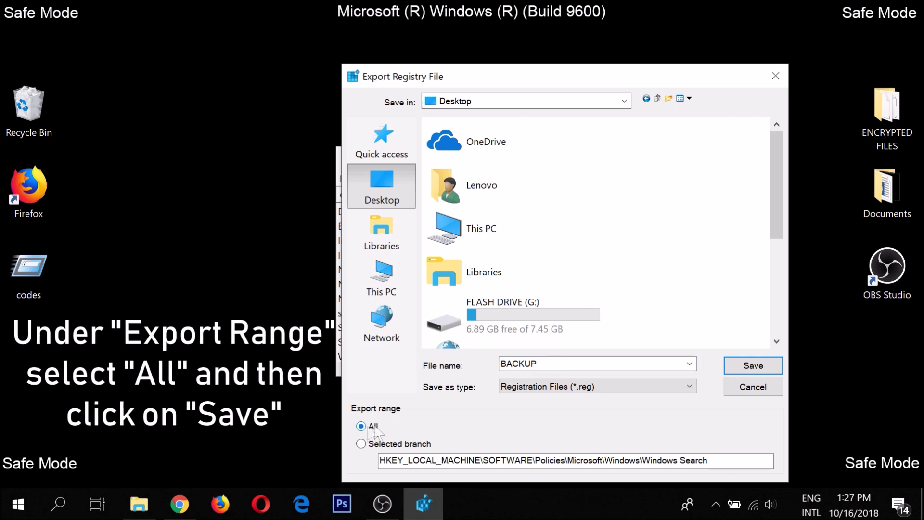
left_click(731, 364)
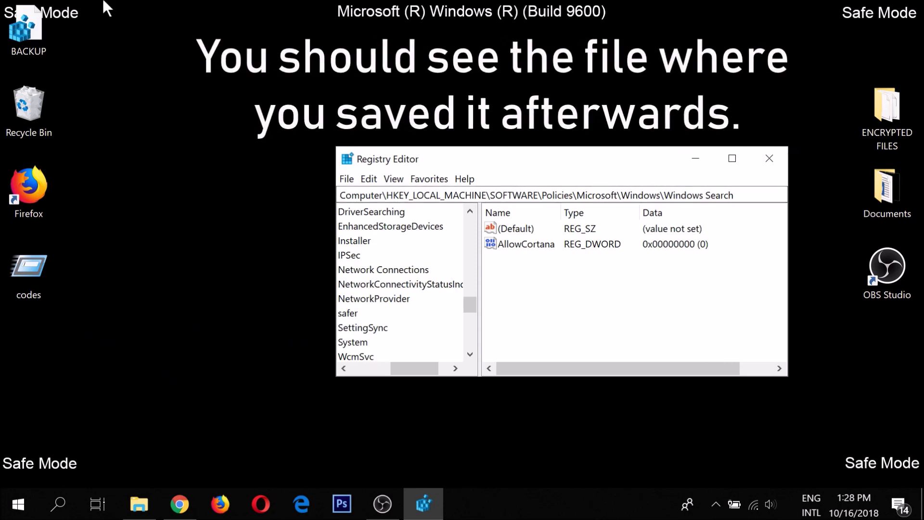
left_click(25, 48)
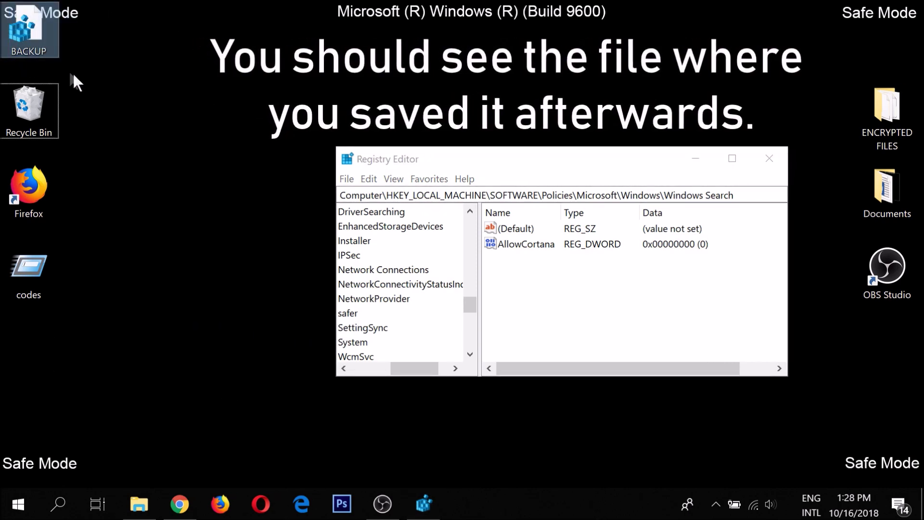
Look up the command for importing a registry file and close the Registry Editor
left_click(346, 179)
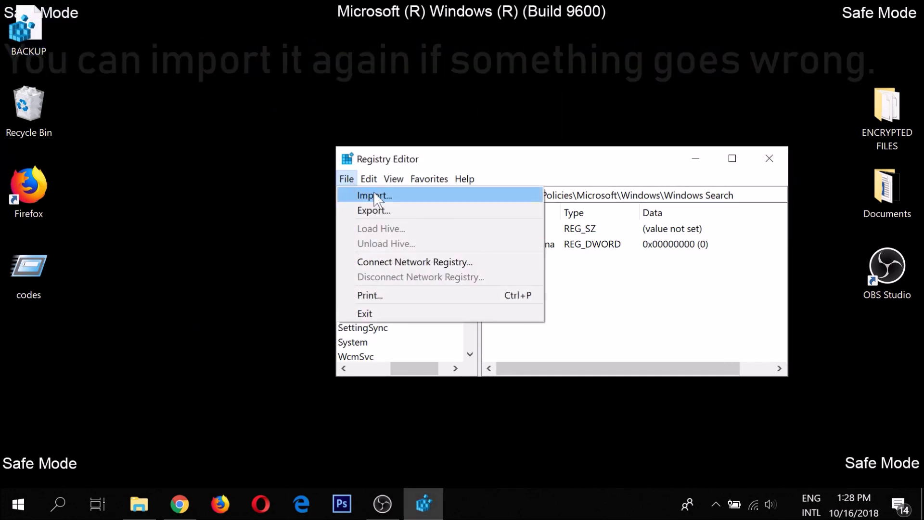
left_click(780, 164)
left_click(780, 163)
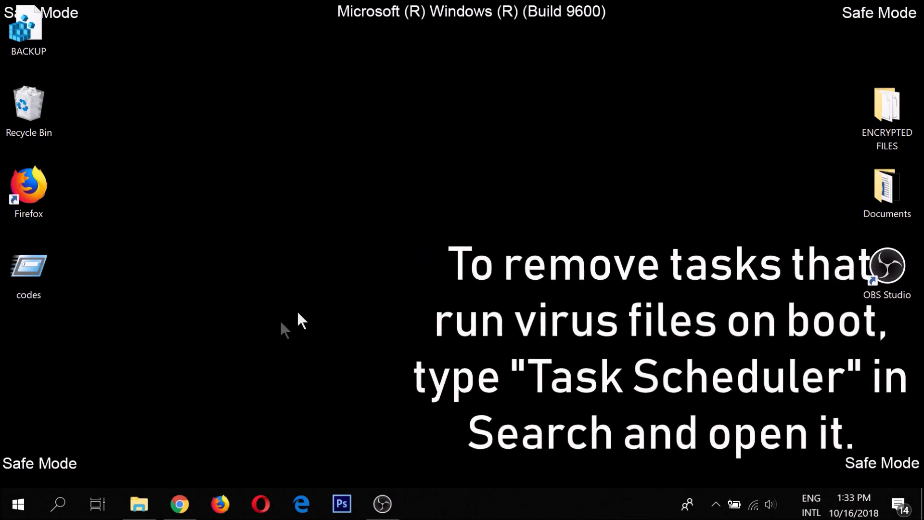
Search Windows for "Task Scheduler" and open it
left_click(65, 497)
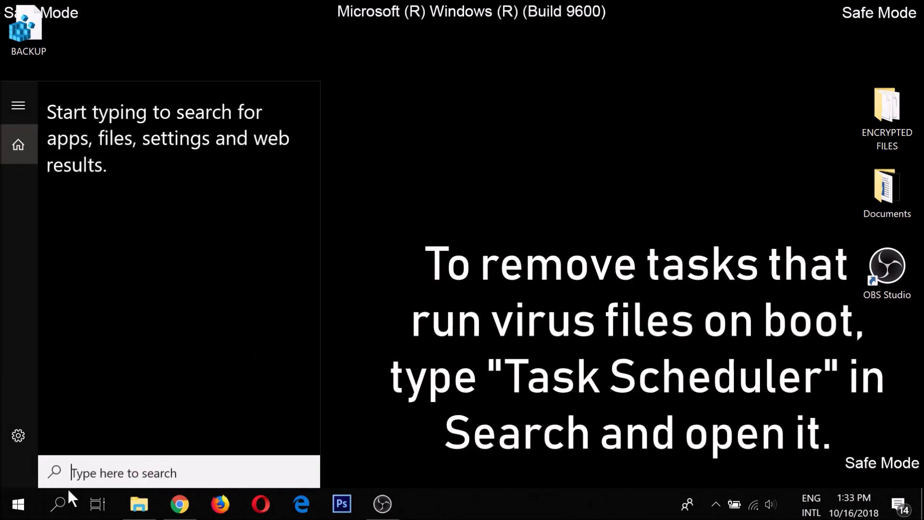
type("Task Sch")
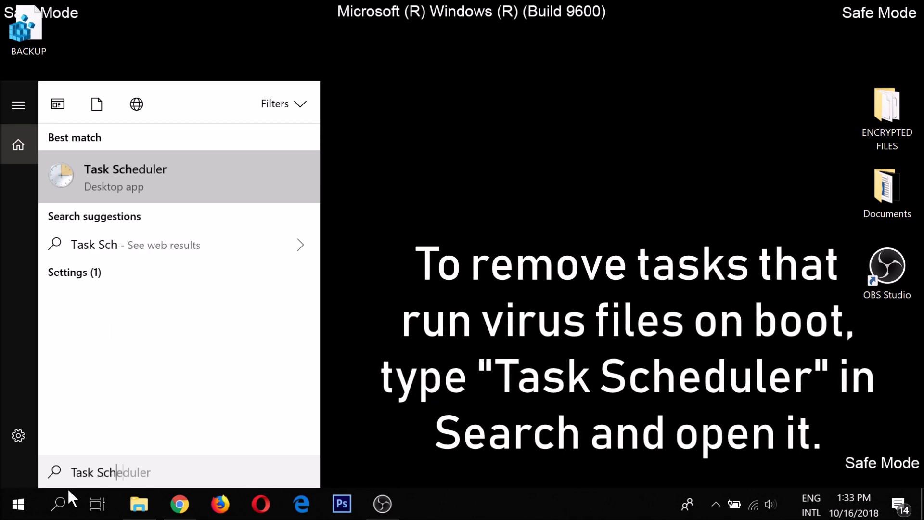
type("eduler")
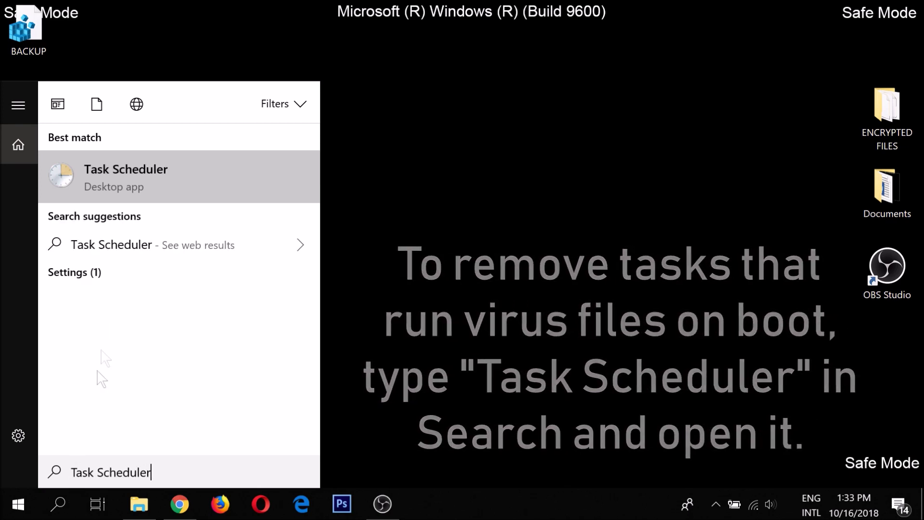
left_click(145, 186)
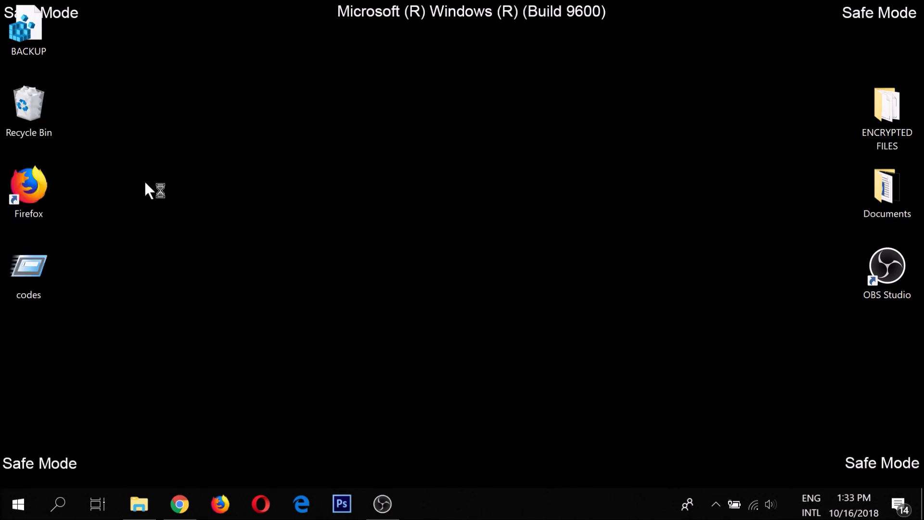
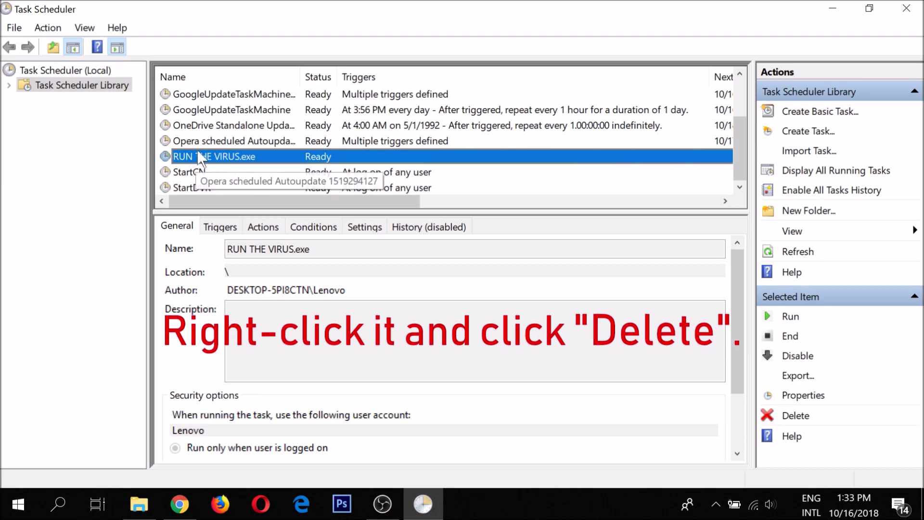
Delete the scheduled task RUN THE VIRUS.exe from the Task Scheduler Library and close Task Scheduler
right_click(201, 161)
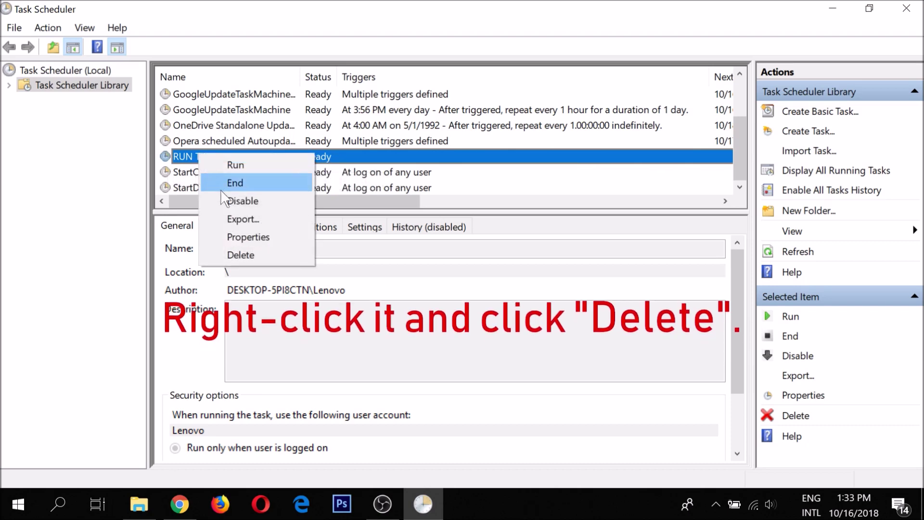
left_click(242, 255)
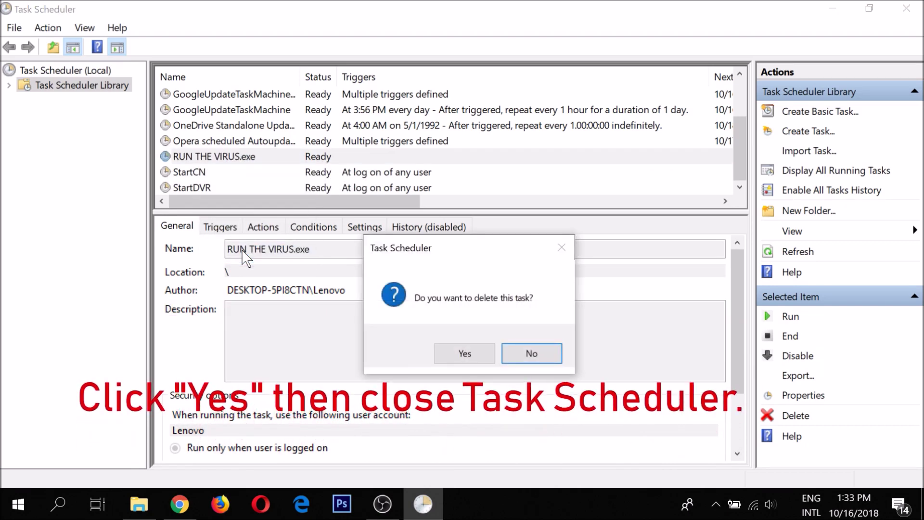
left_click(464, 354)
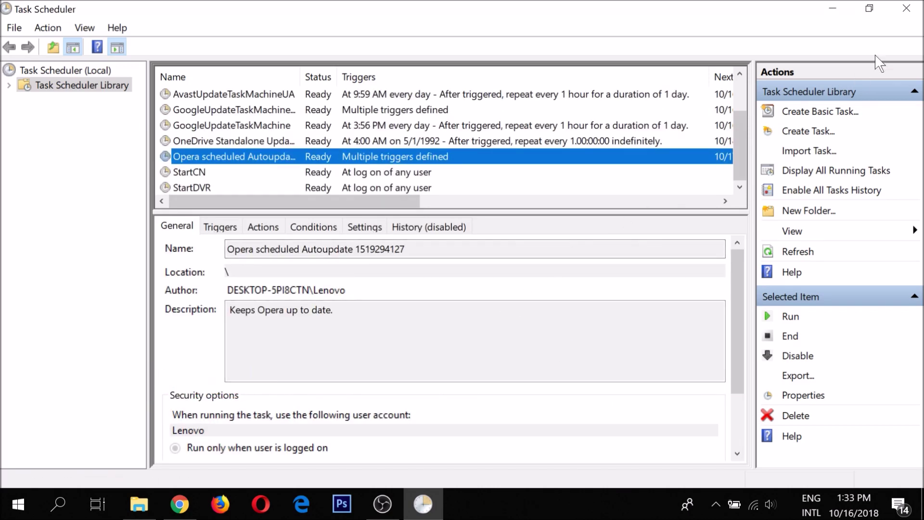
left_click(910, 14)
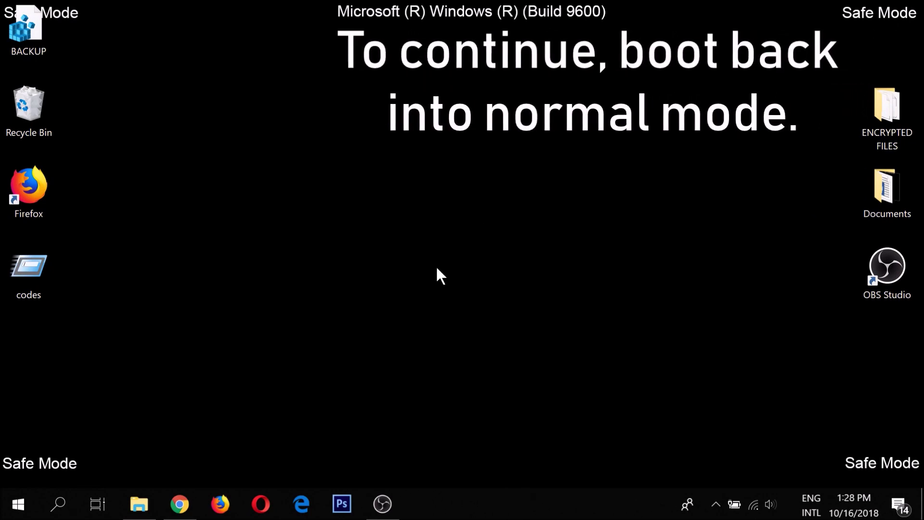
Launch System Configuration by running MSCONFIG from the Run dialog
key("super+r")
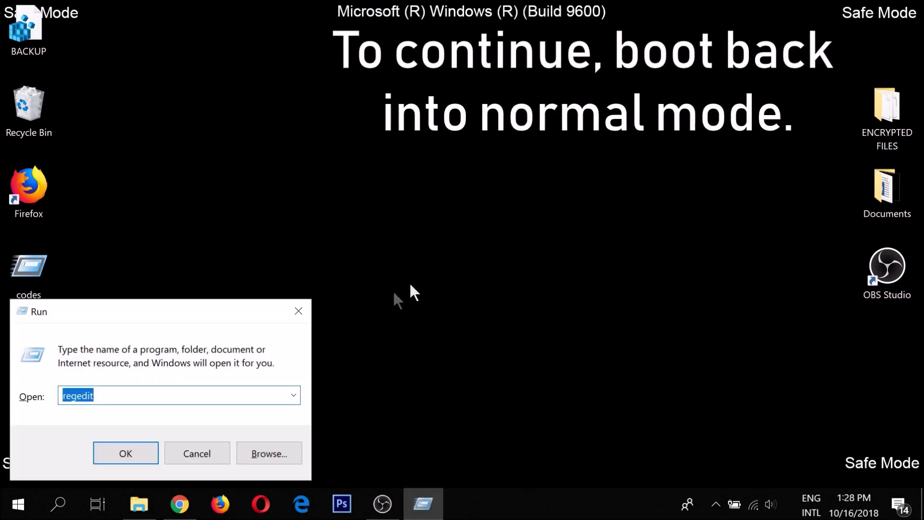
type("MSCONFIG")
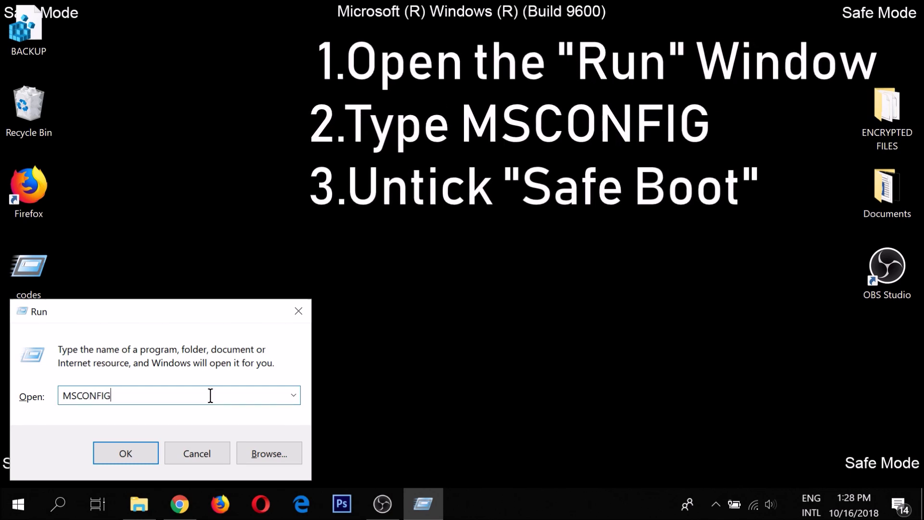
left_click(144, 449)
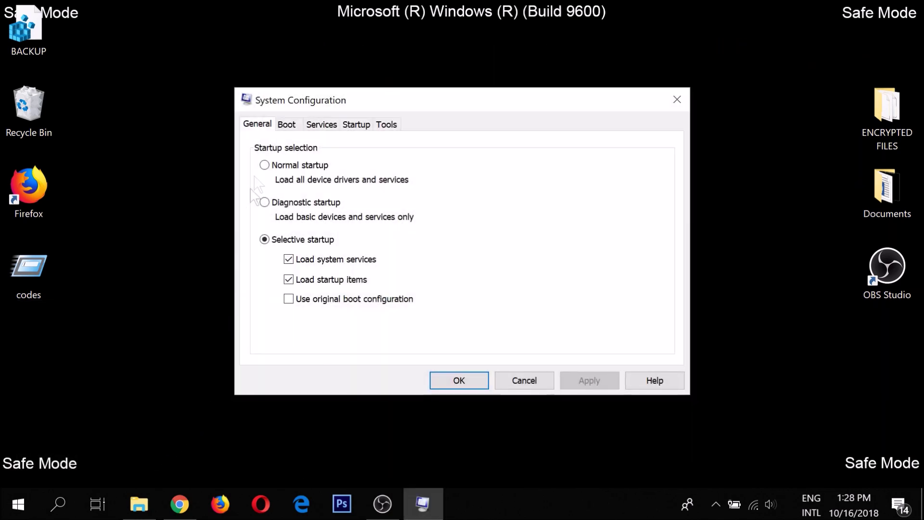
Turn off Safe boot in the boot options, apply the change, and restart the PC into normal mode
left_click(287, 126)
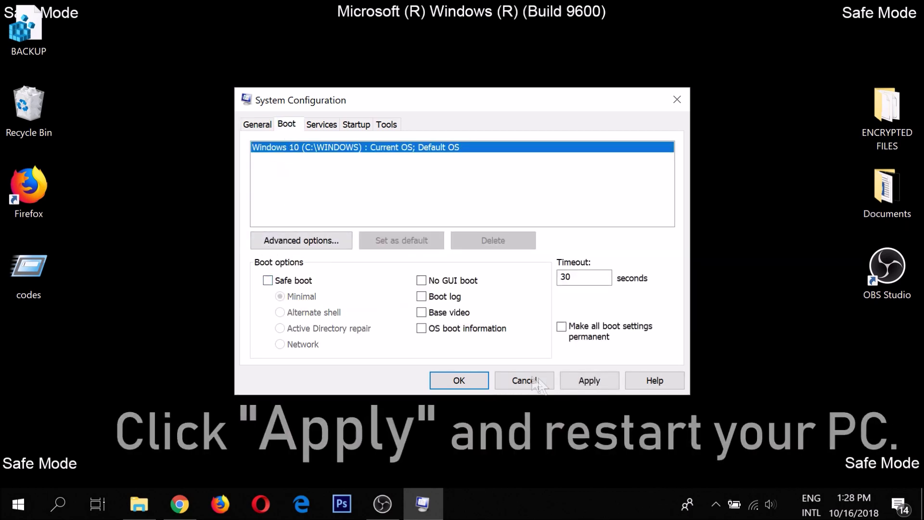
left_click(589, 380)
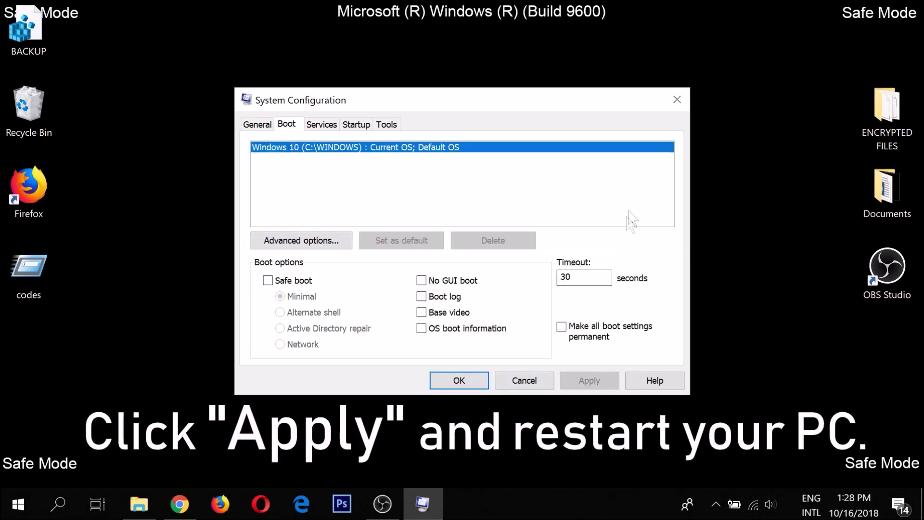
left_click(676, 100)
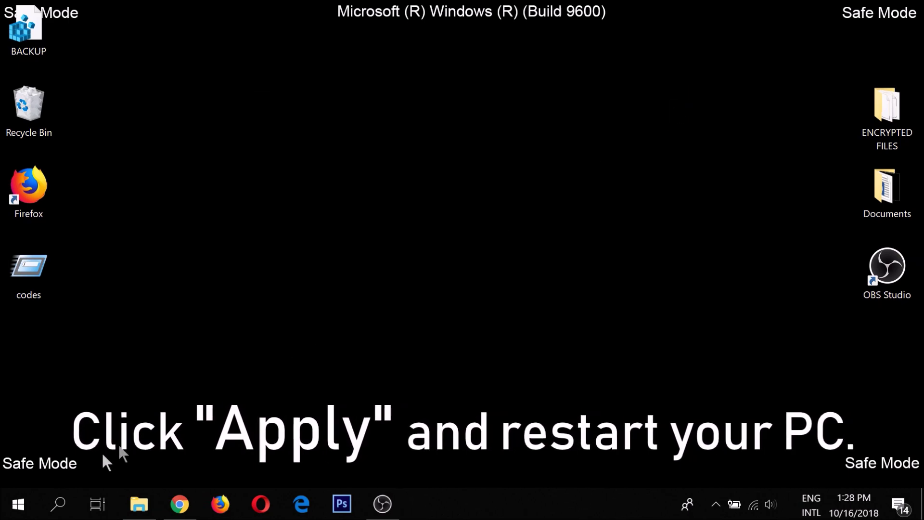
left_click(20, 502)
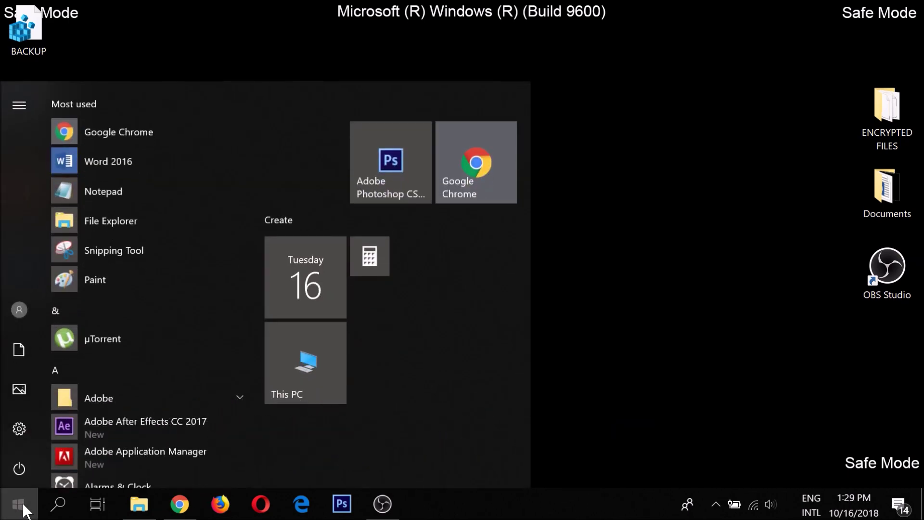
left_click(27, 470)
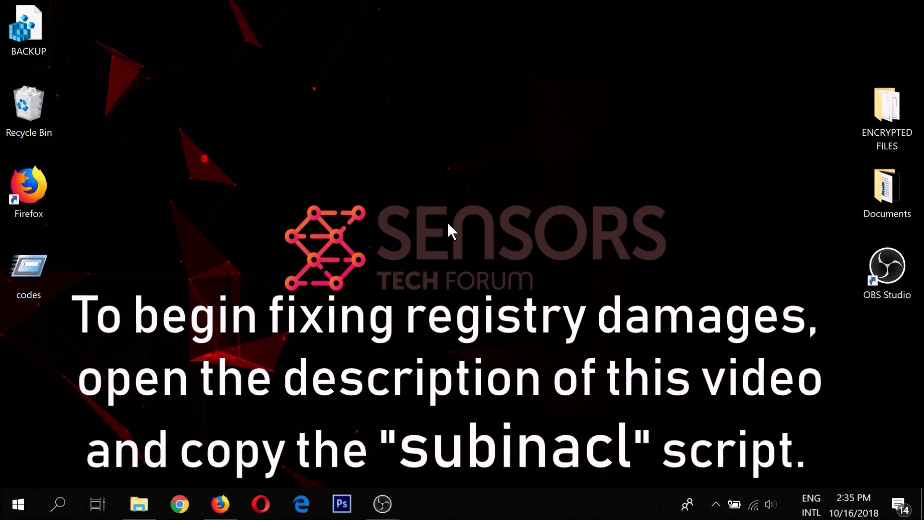
Switch to Firefox and copy all the subinacl script lines from the YouTube video description, then minimize the browser
left_click(221, 501)
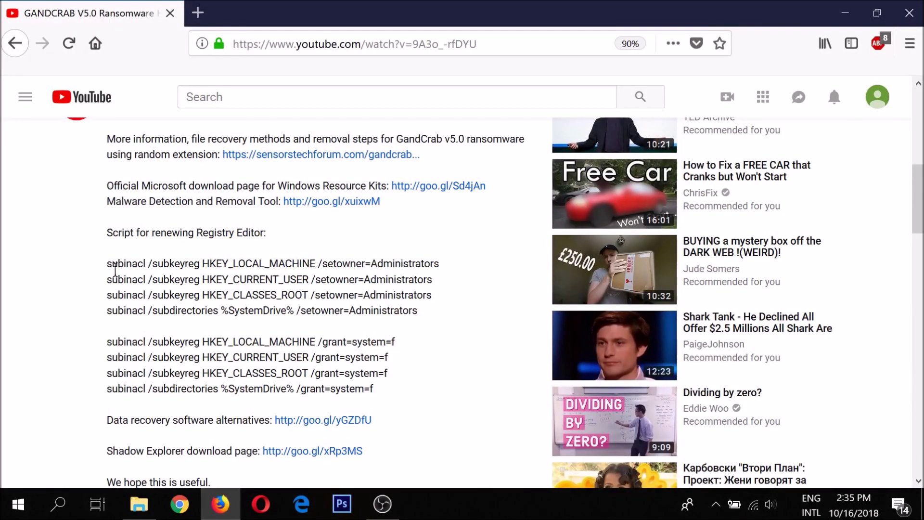
left_click_drag(109, 264, 391, 400)
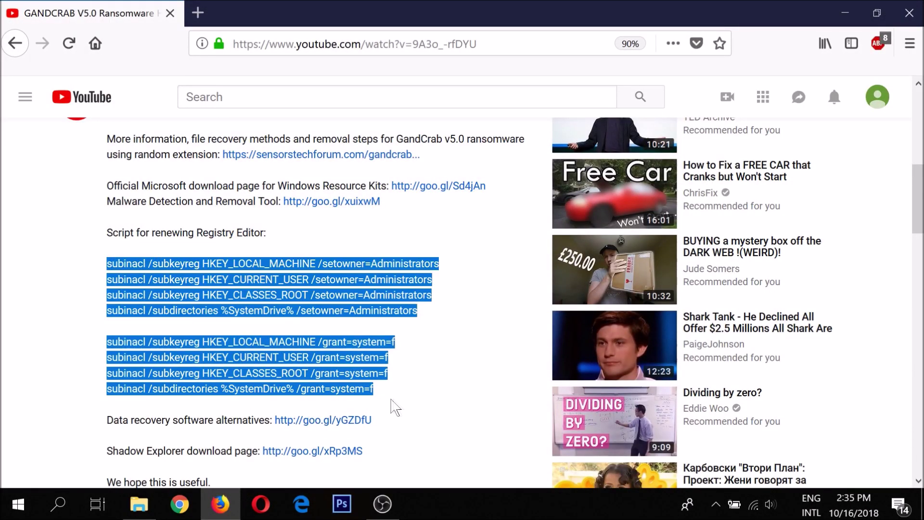
right_click(379, 371)
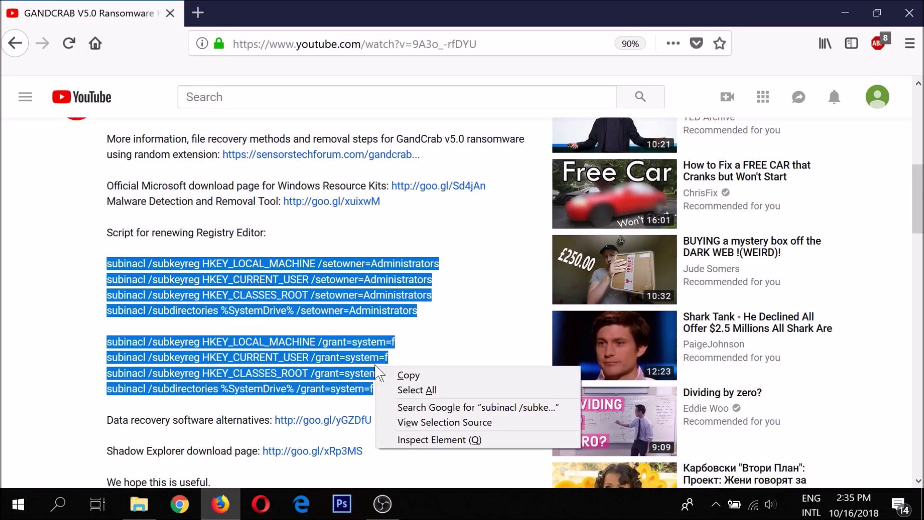
left_click(406, 374)
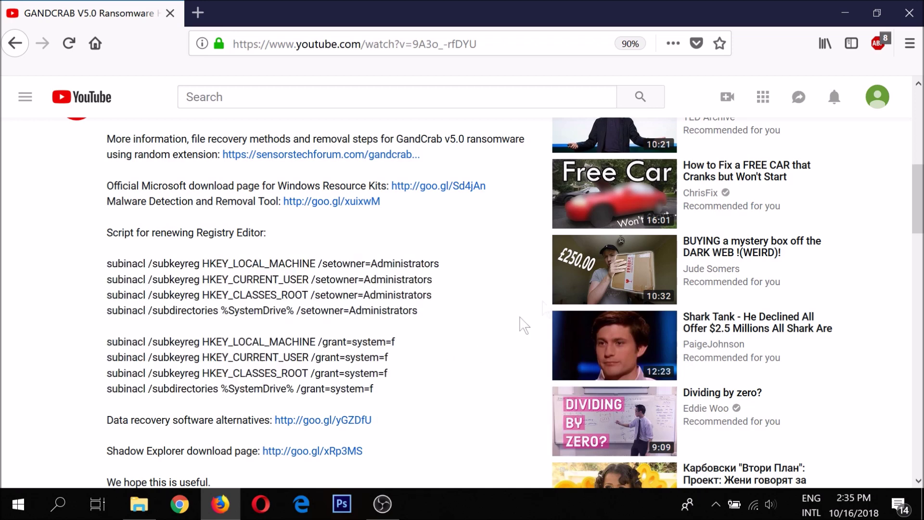
left_click(845, 13)
Create a new text document on the desktop and name it FIX
right_click(31, 336)
mouse_move(102, 278)
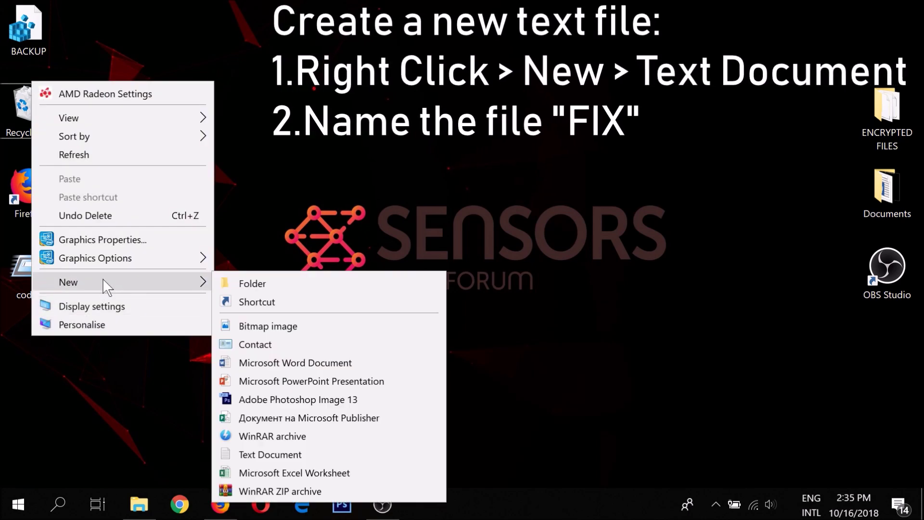
left_click(287, 452)
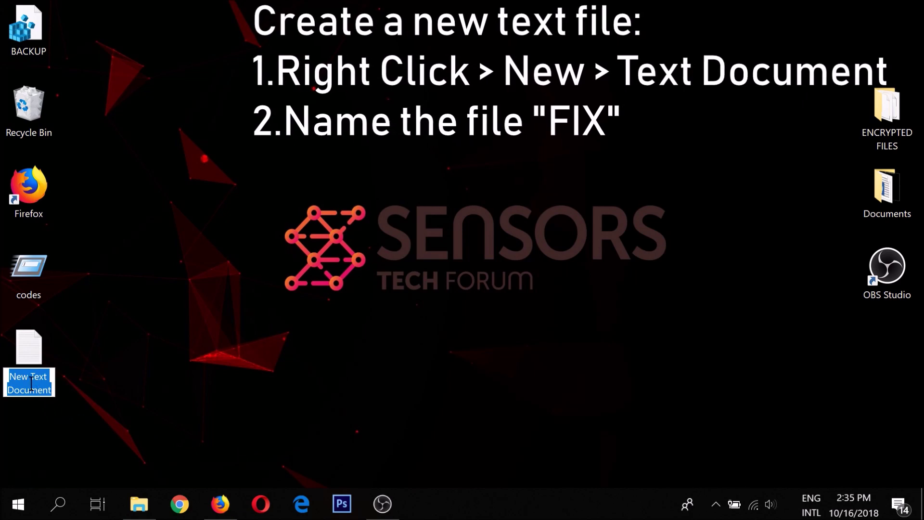
type("FIX")
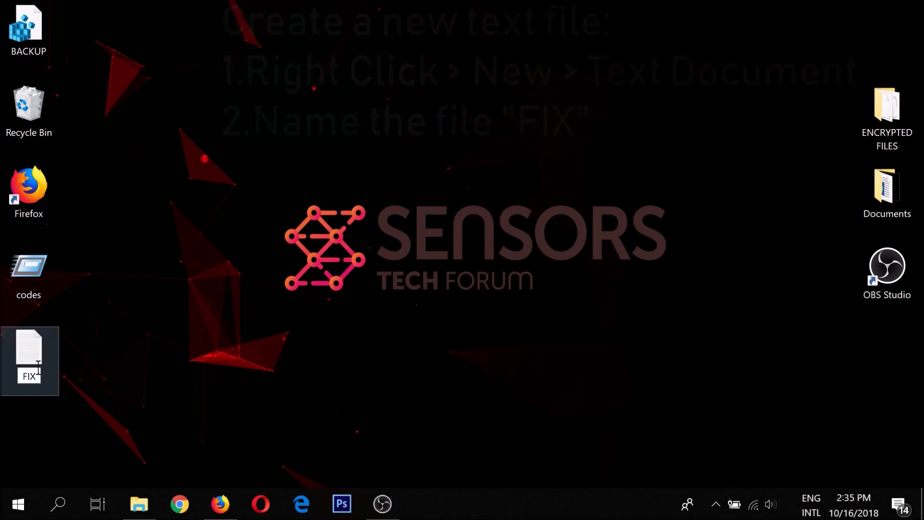
key("Return")
Open the FIX text document in Notepad and paste the copied subinacl script into it
double_click(33, 351)
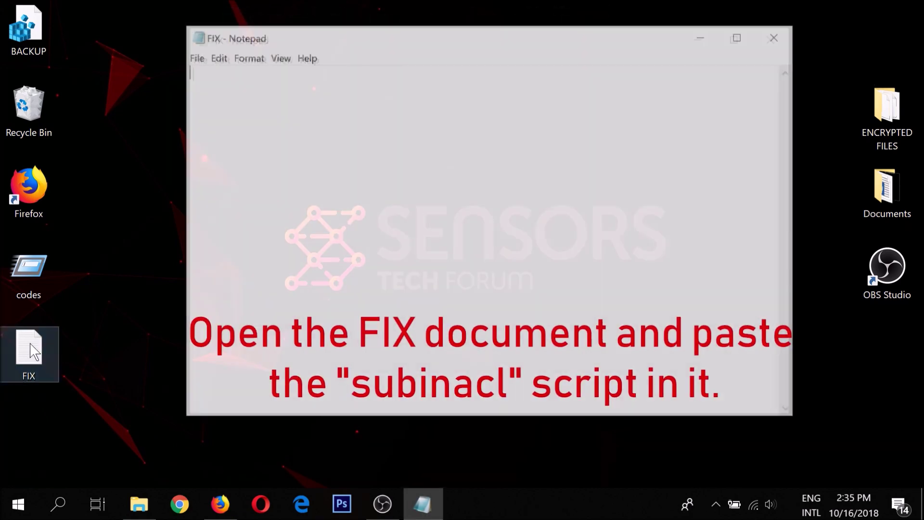
right_click(234, 162)
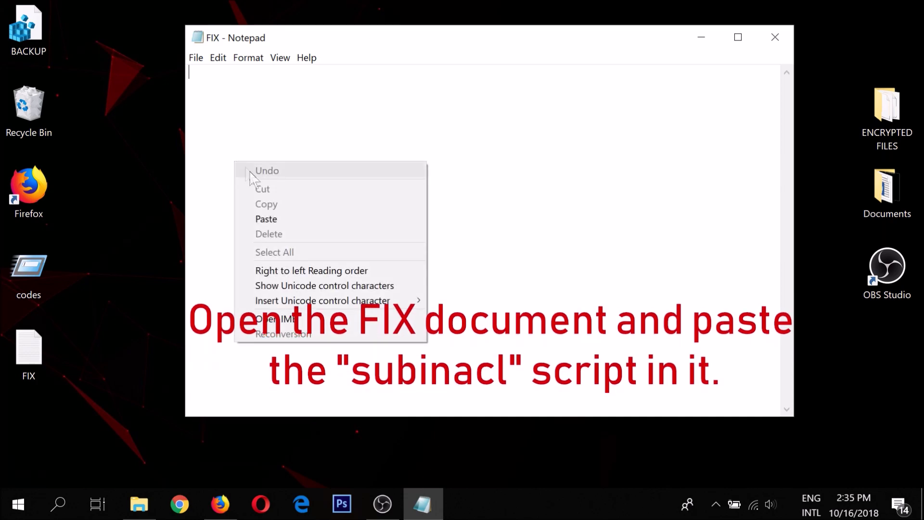
left_click(274, 217)
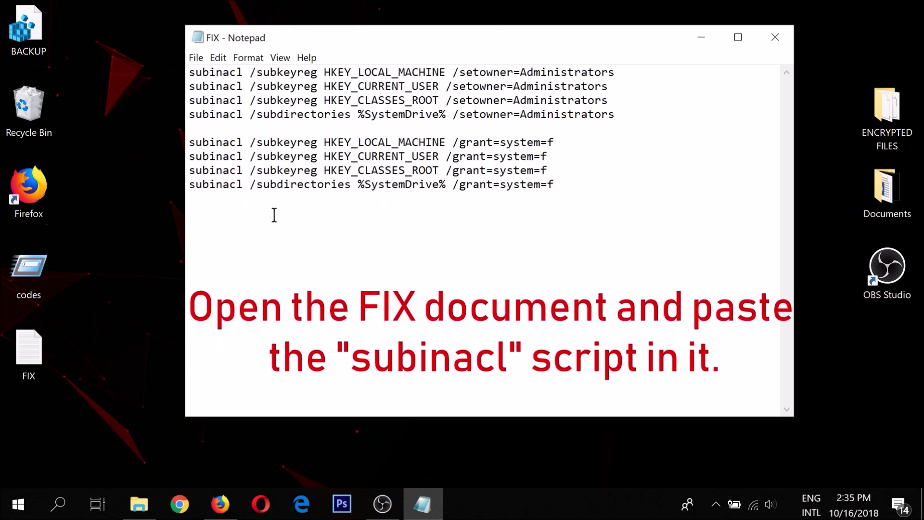
Save the script to the Desktop as FIX.bat with the file type All Files, close Notepad, and check the new file
left_click(197, 59)
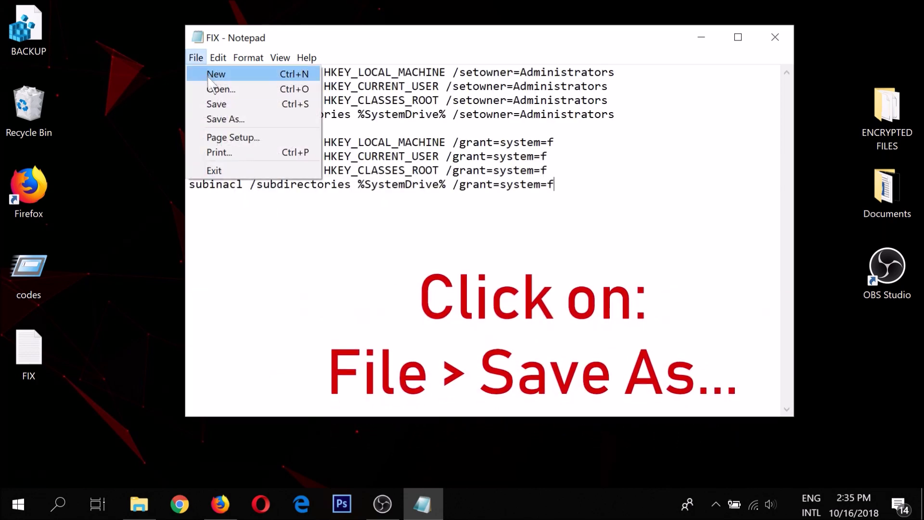
left_click(229, 120)
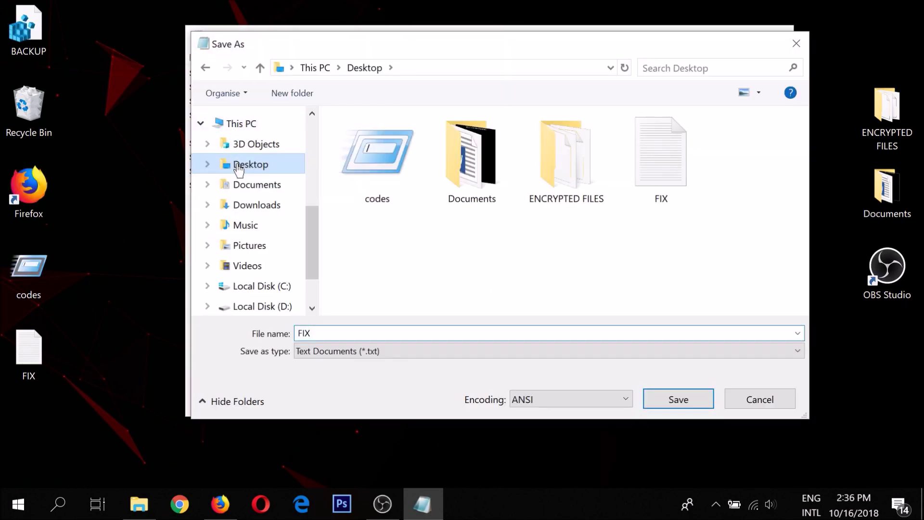
left_click(319, 333)
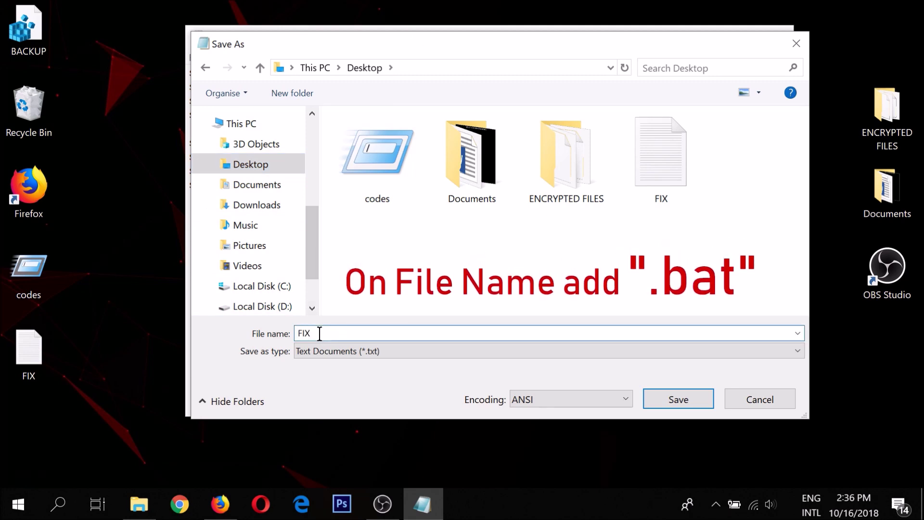
type(".b")
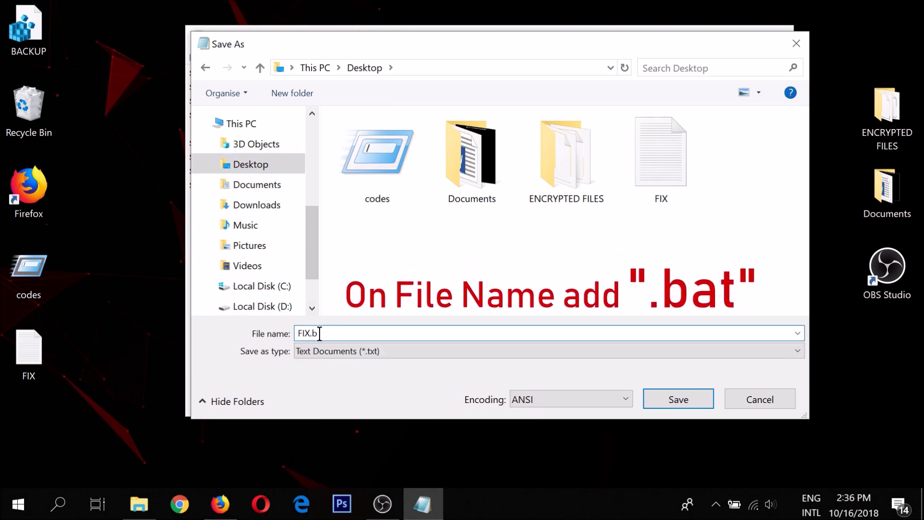
type("at")
left_click(330, 351)
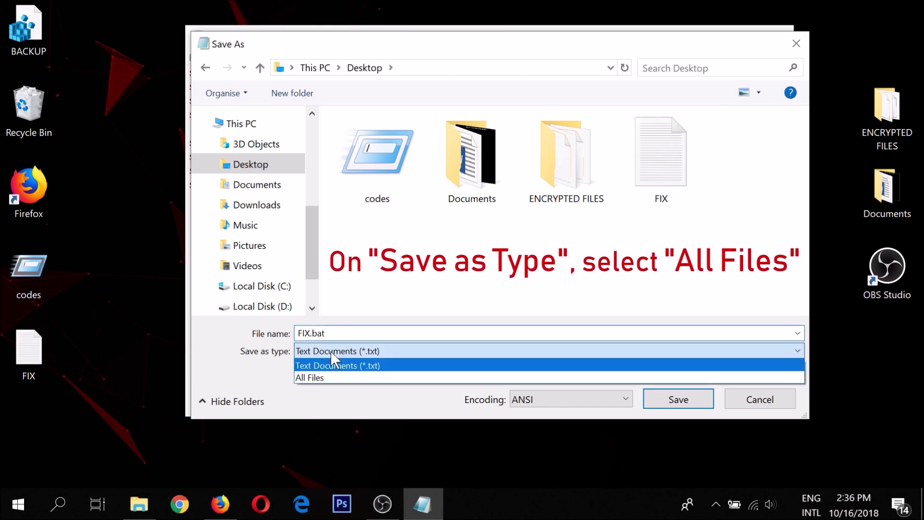
left_click(332, 378)
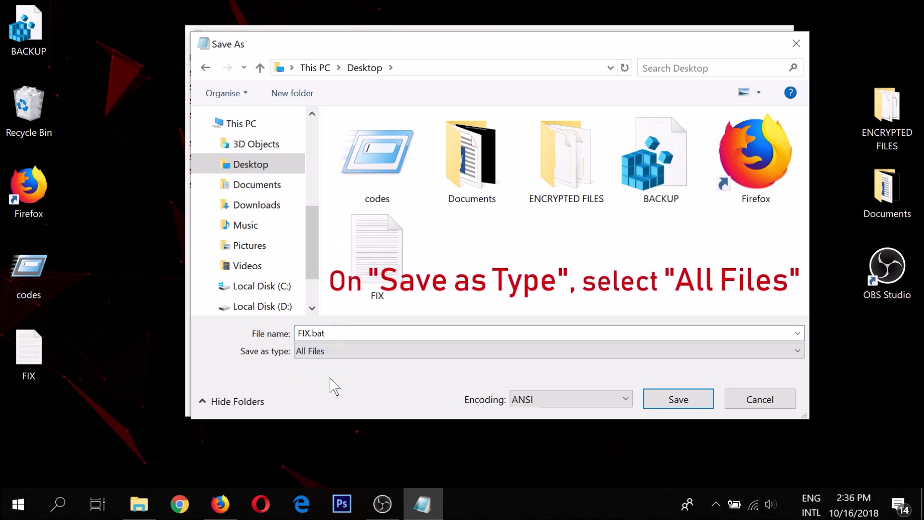
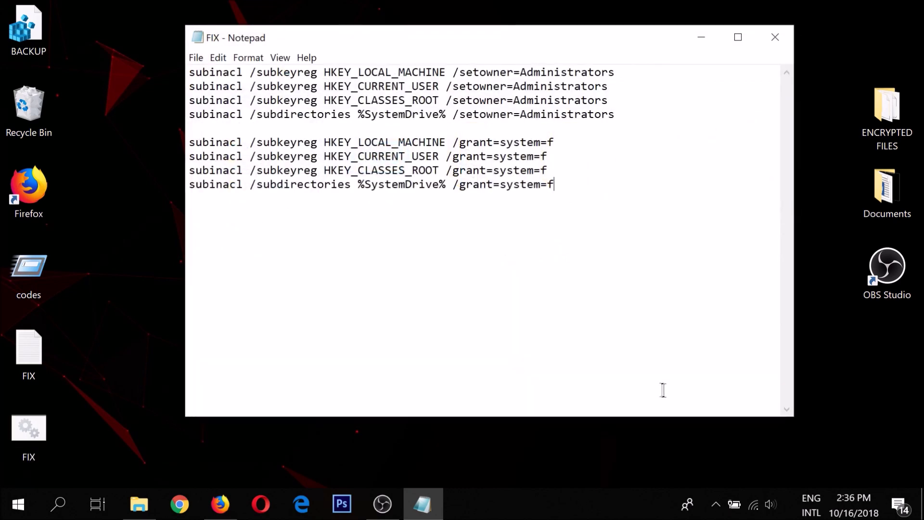
left_click(779, 45)
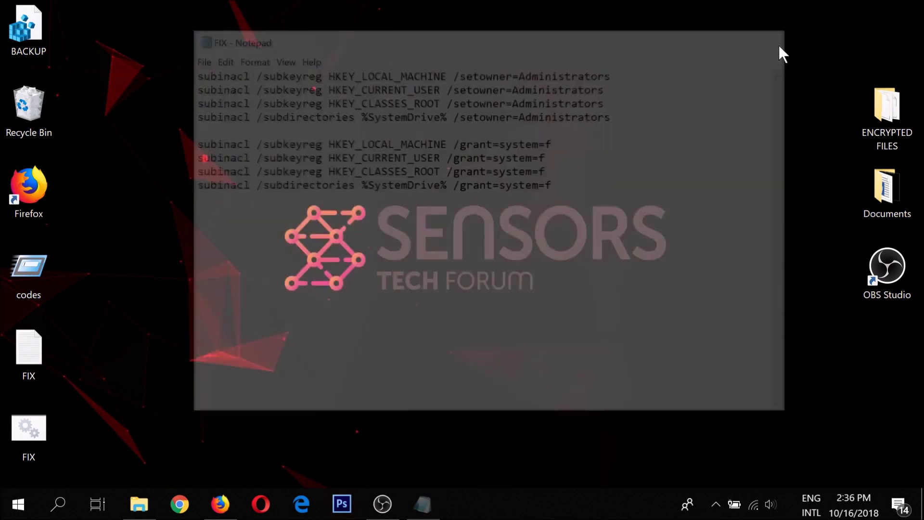
left_click_drag(96, 407, 22, 461)
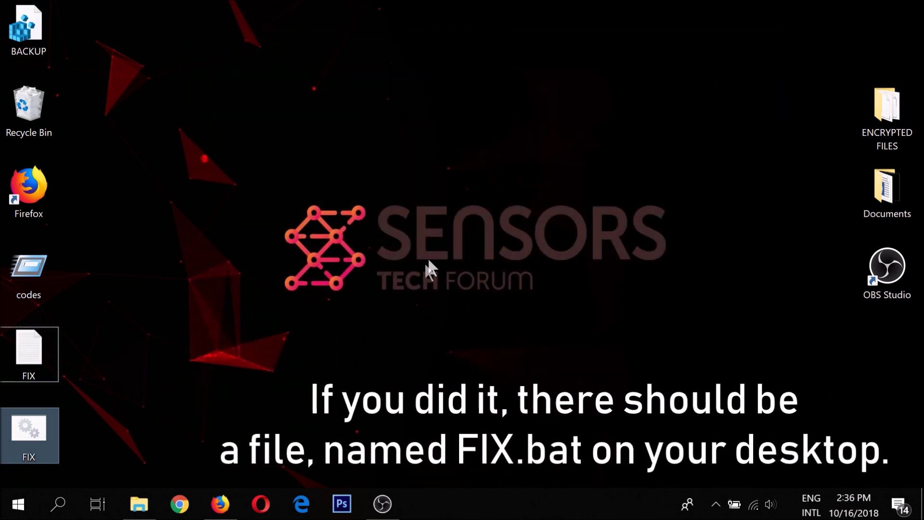
left_click(448, 229)
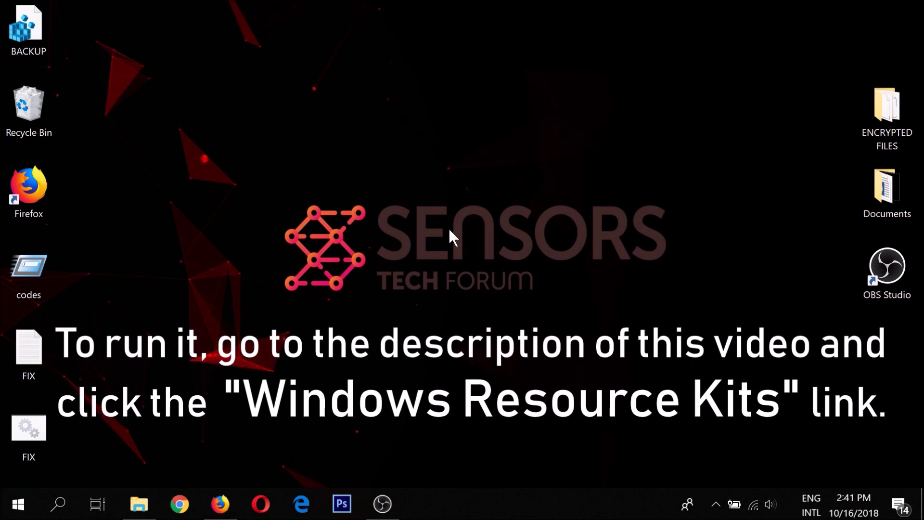
Return to Firefox, follow the Windows Resource Kits link in the video description, and start the English SubInACL download
left_click(222, 505)
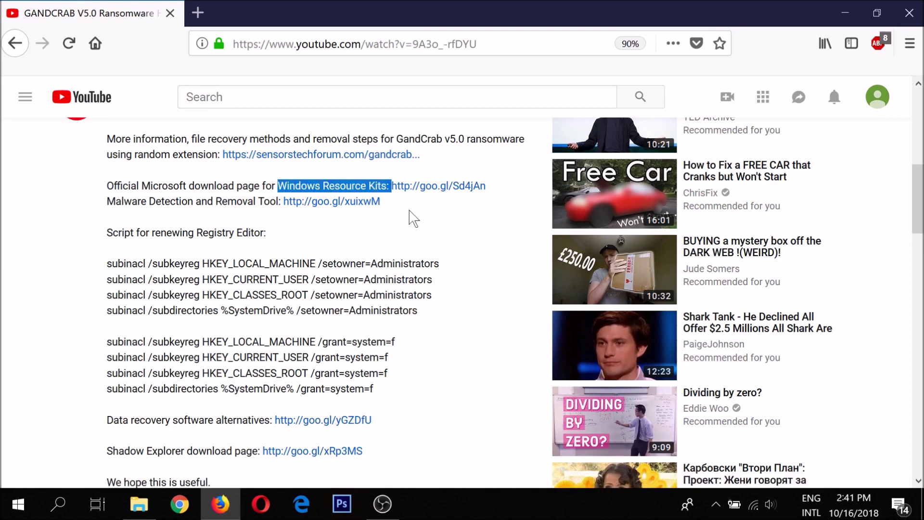
left_click(425, 191)
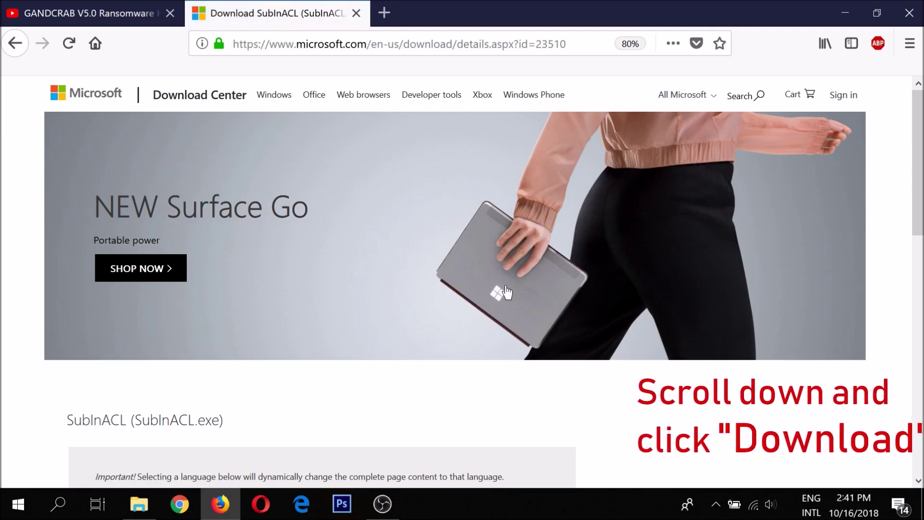
scroll(506, 292, "down", 3)
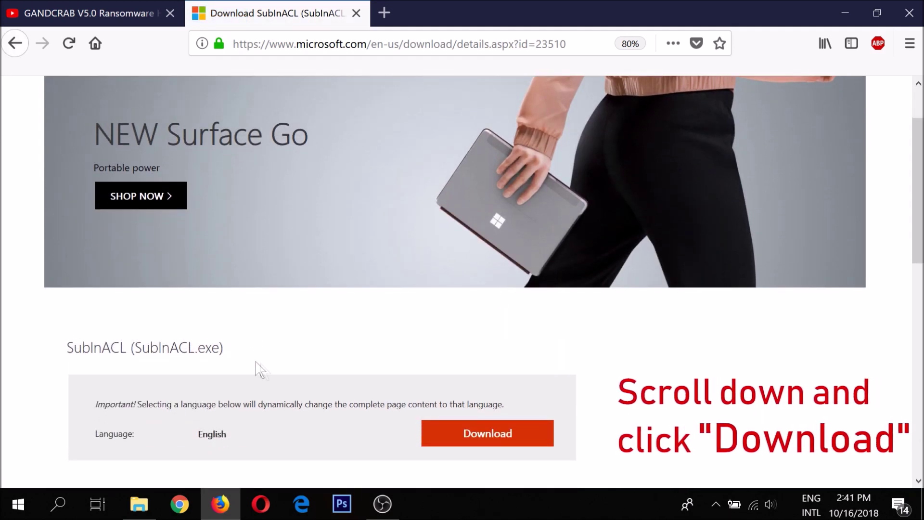
left_click(442, 441)
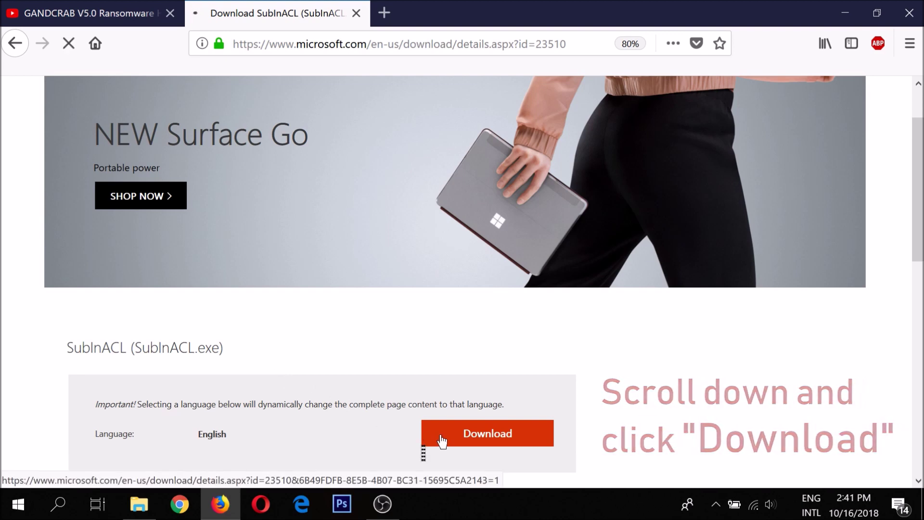